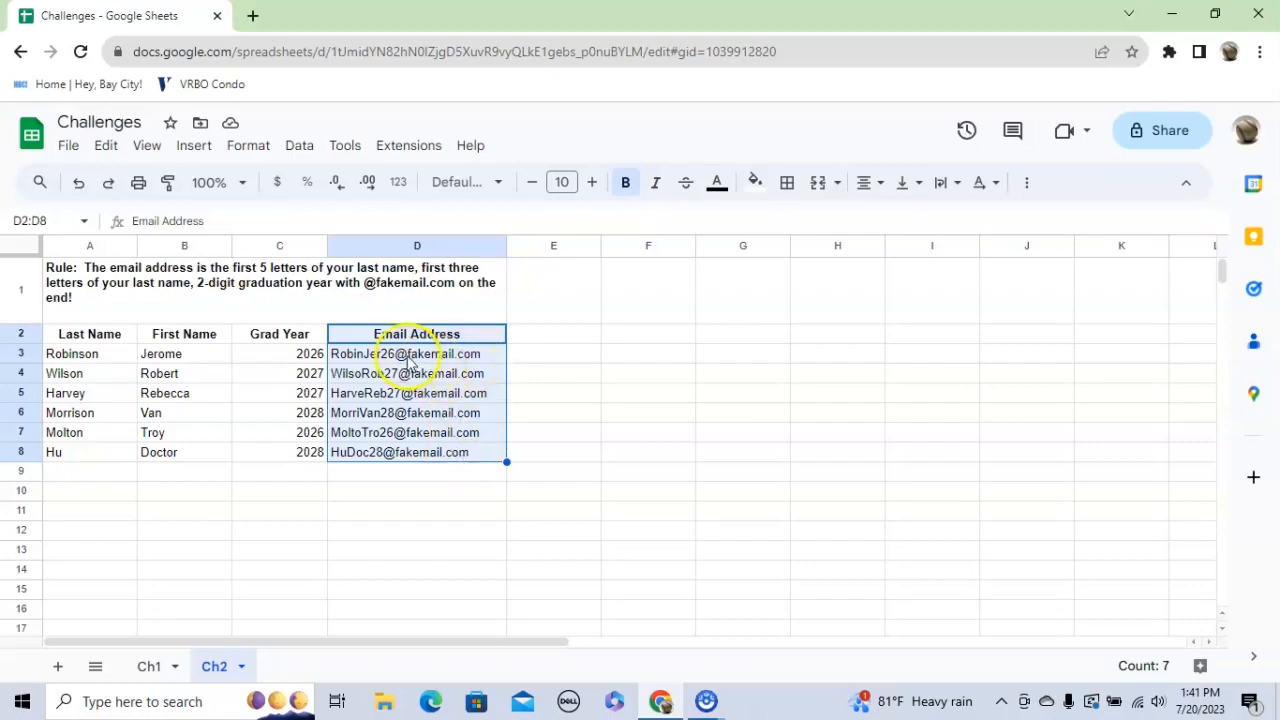
Step: Review the email address rule in the merged header row and the name, graduation year and email cells in row 3
left_click(304, 479)
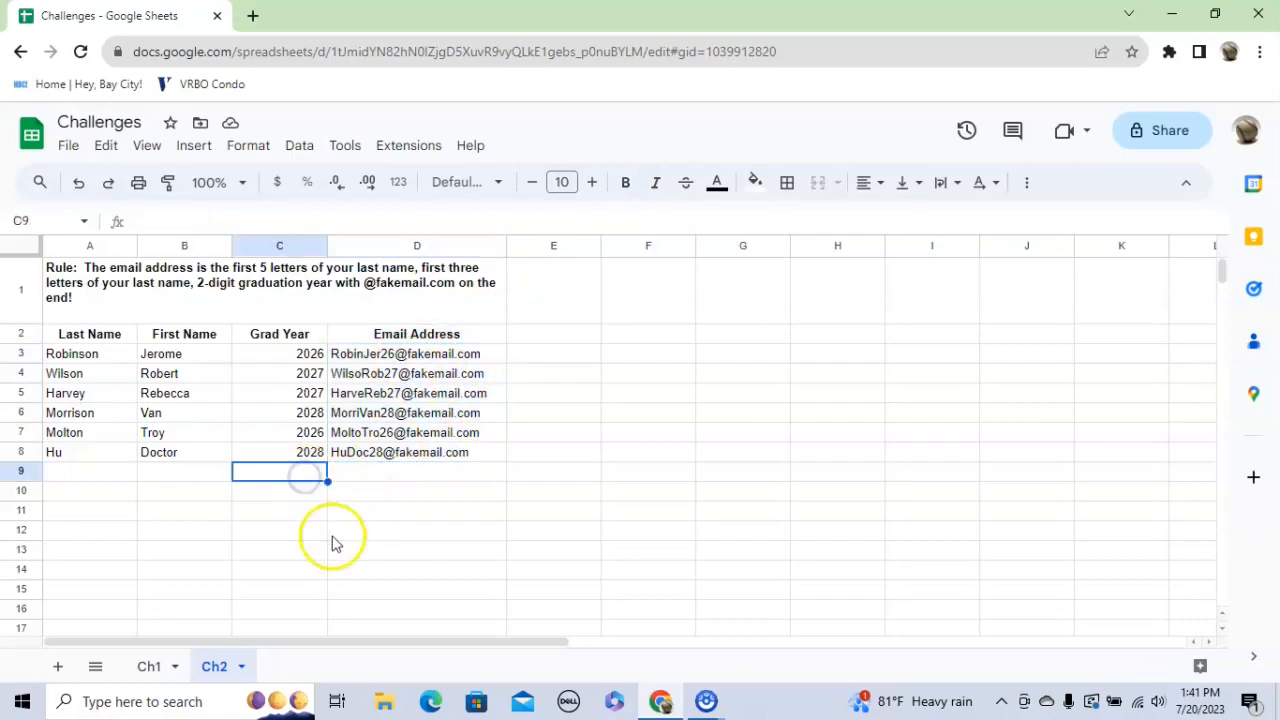
left_click(93, 358)
left_click(184, 357)
left_click(266, 358)
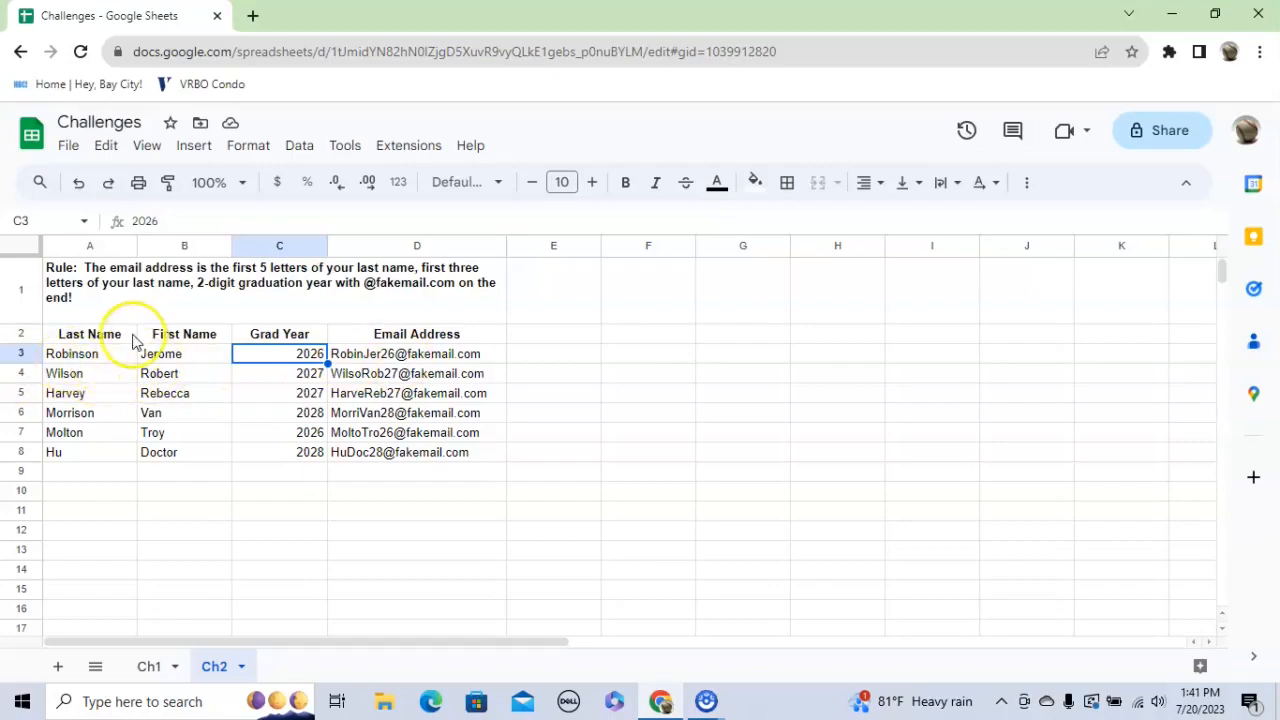
left_click(168, 290)
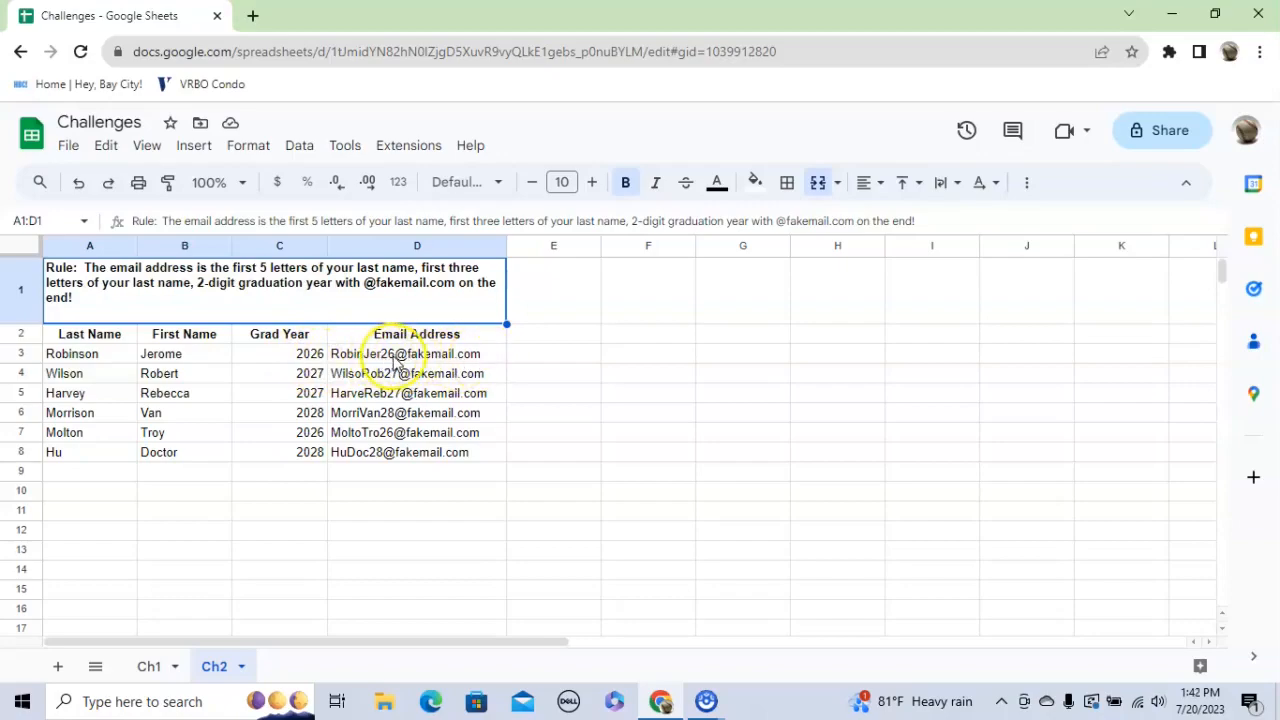
mouse_move(450, 363)
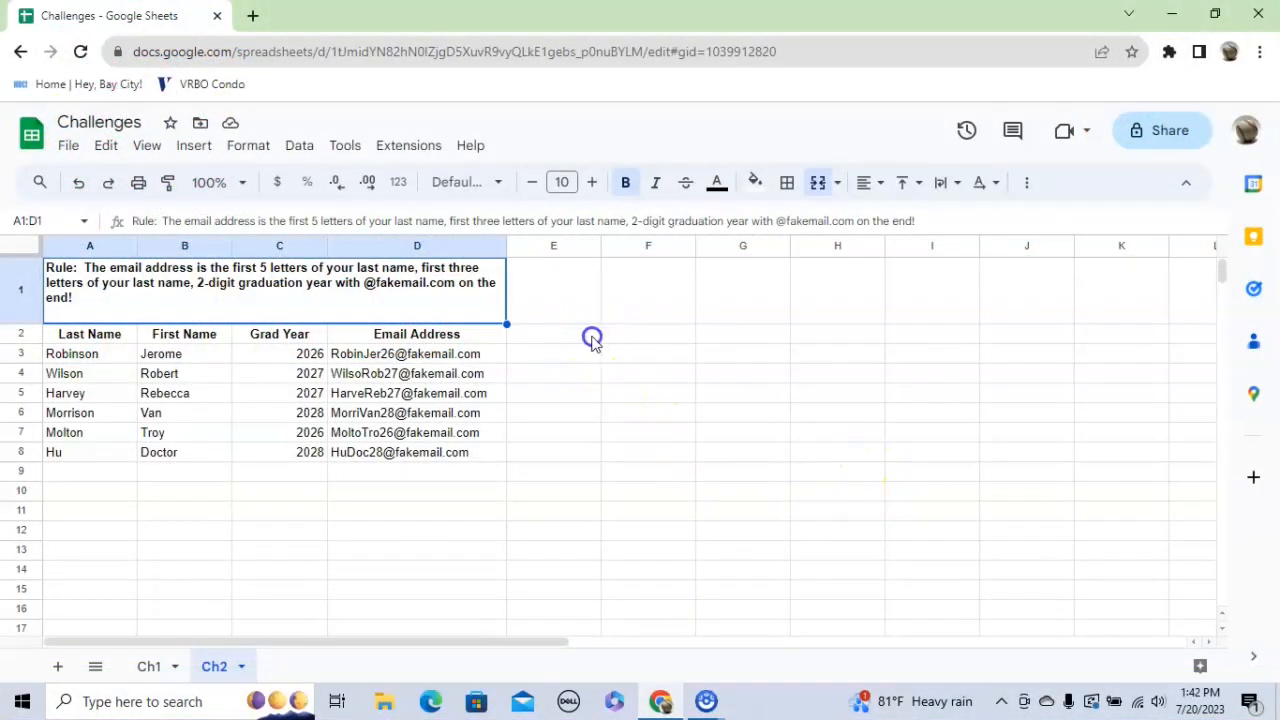
Step: Enter the formula =left("watermelon",5) in cell E3 to extract the first five characters of the word
left_click(590, 336)
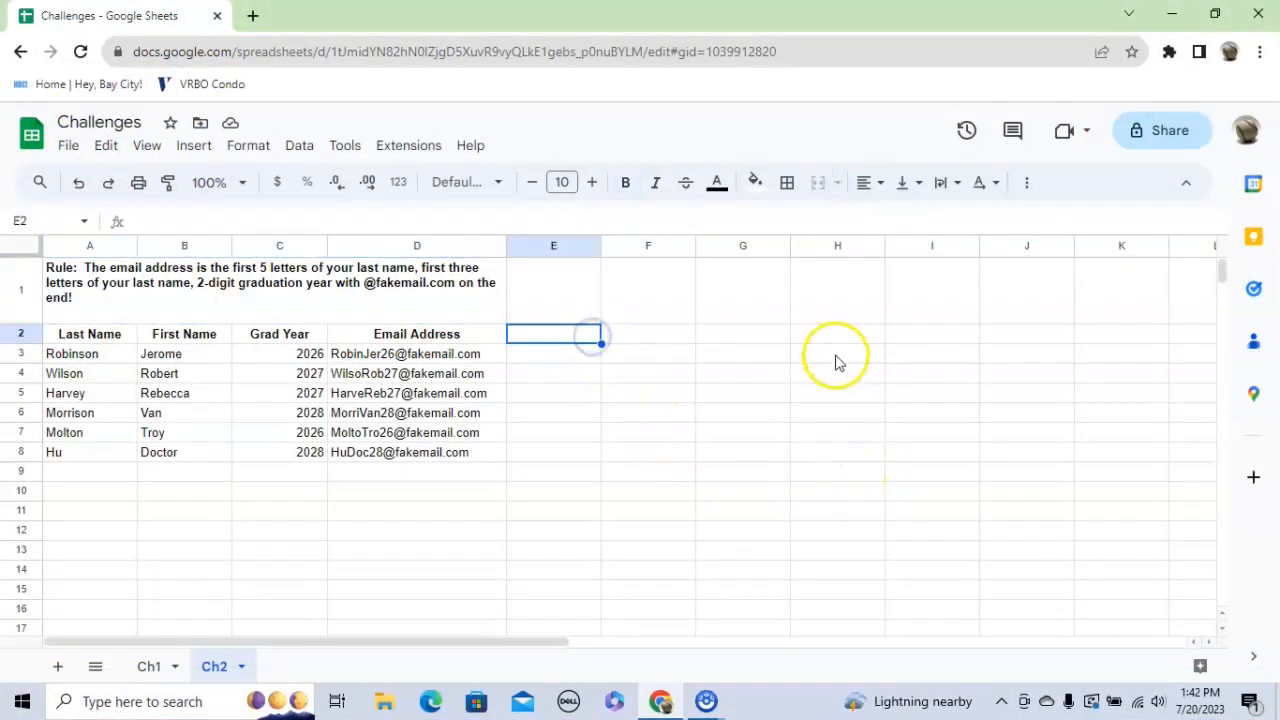
left_click(589, 357)
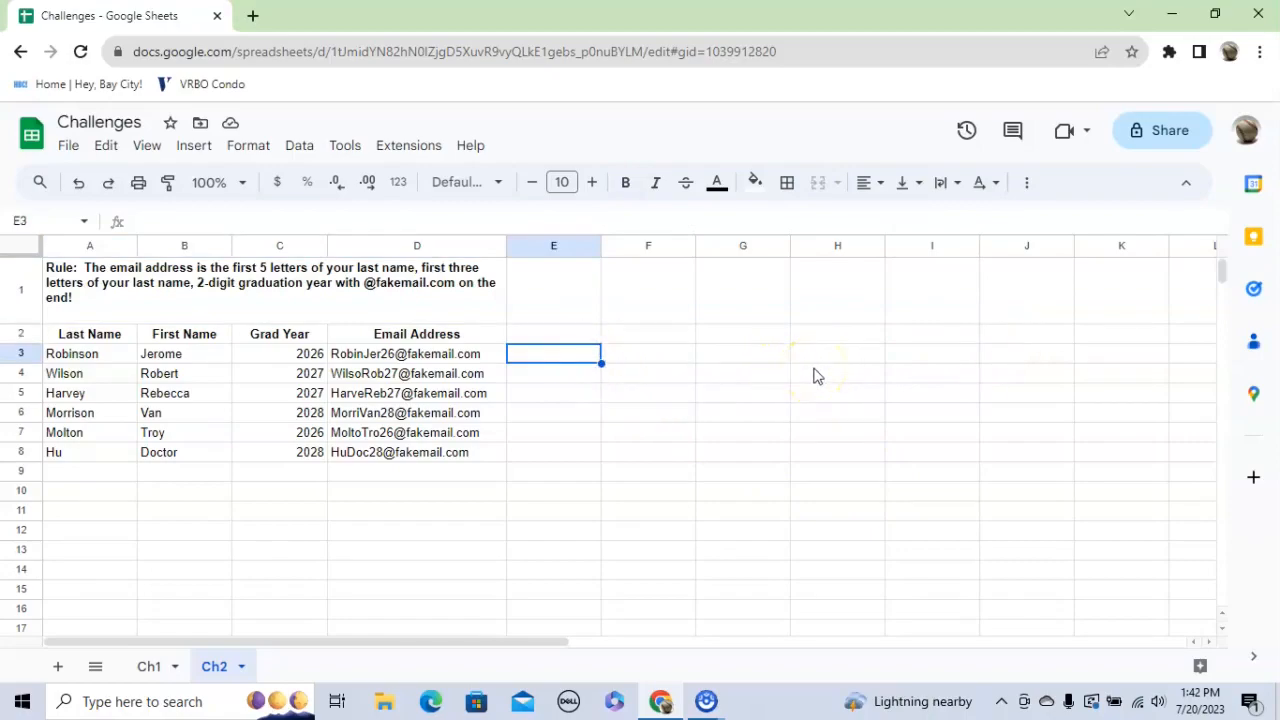
type("=left")
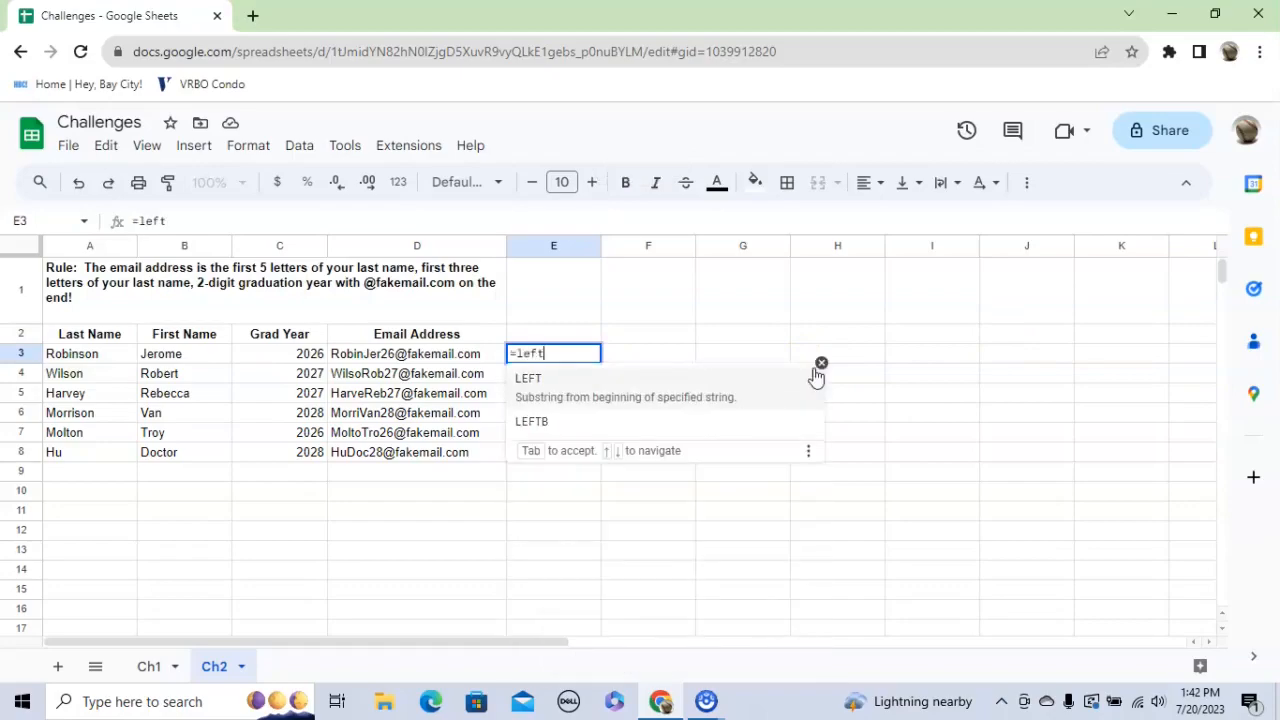
type("(")
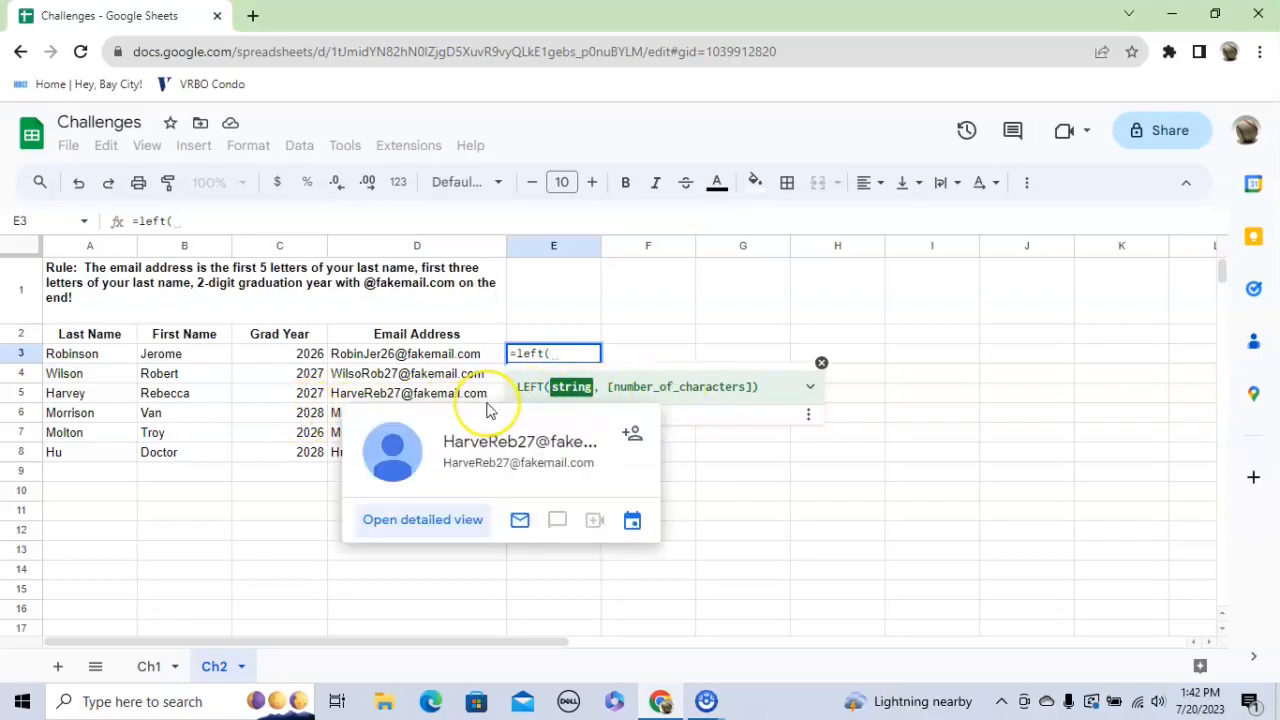
type("\"watermelon")
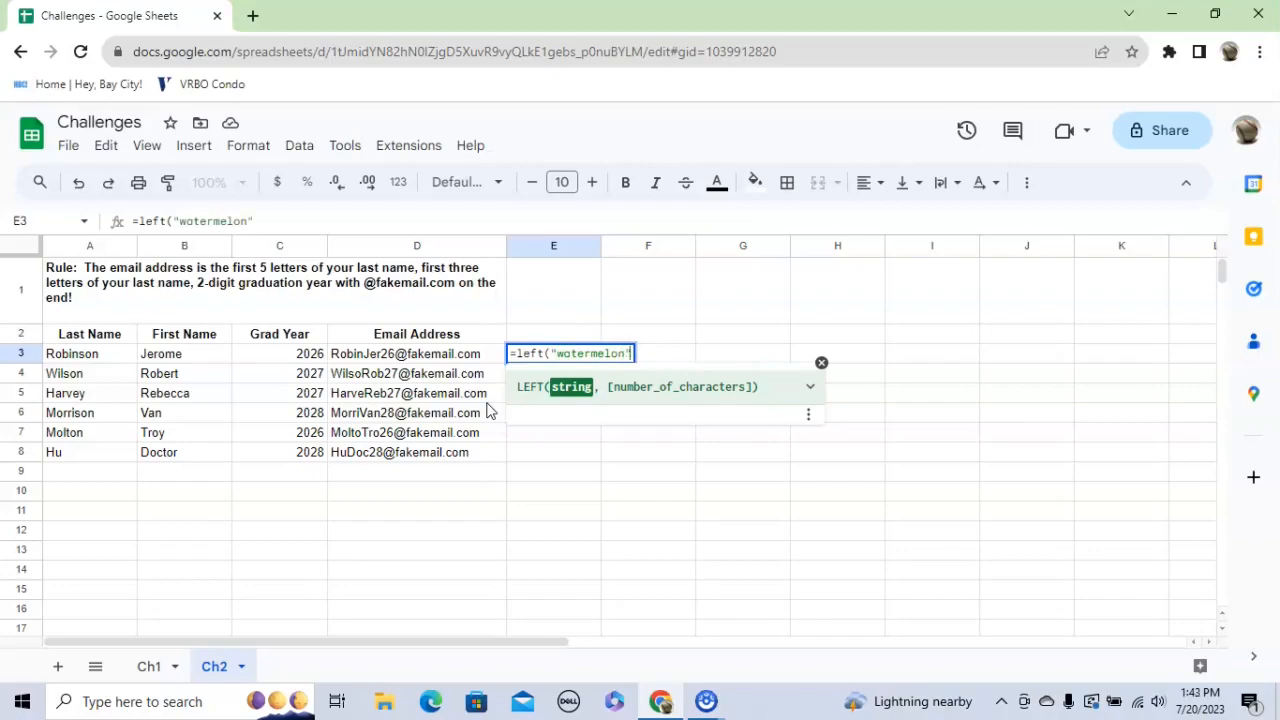
type("\",")
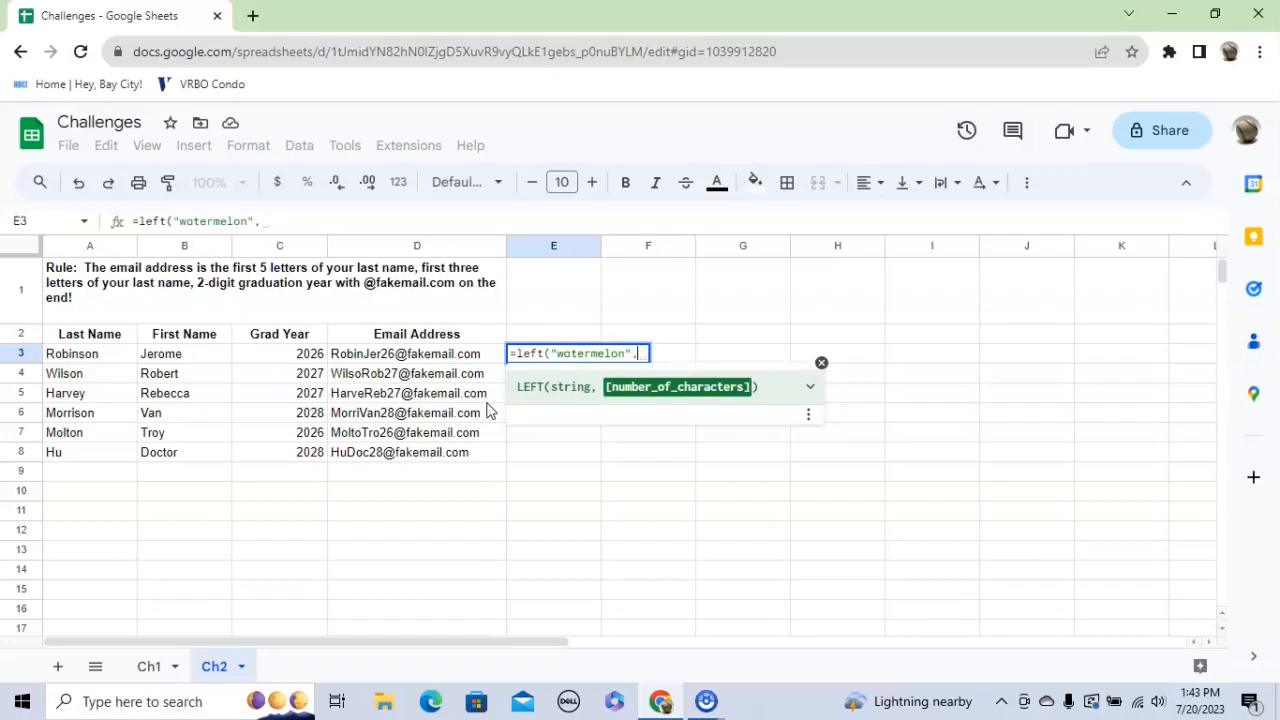
type("5")
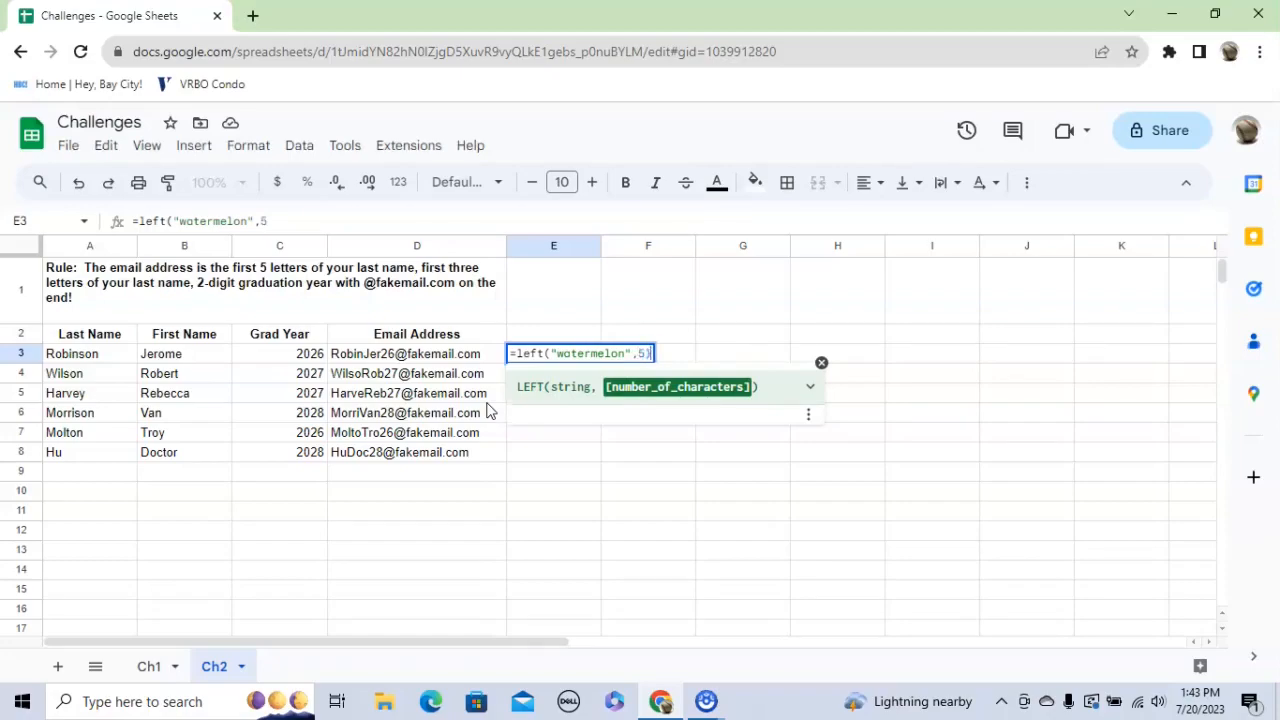
type(")")
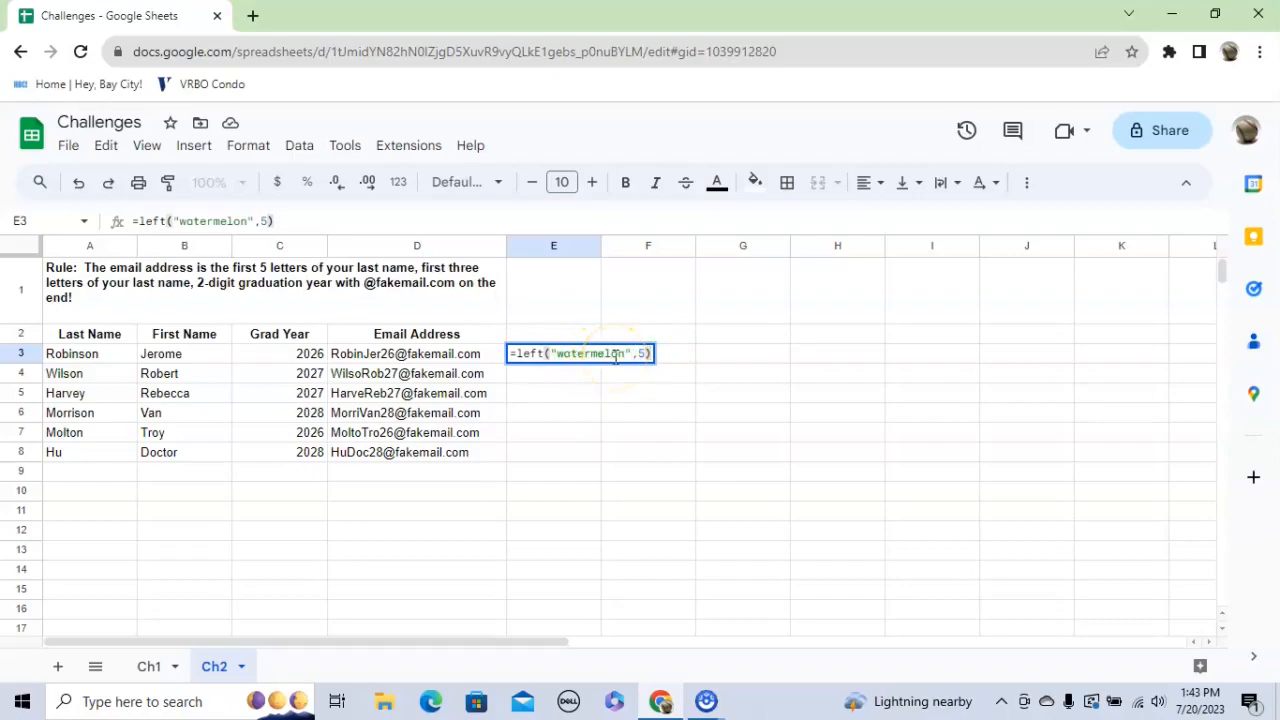
key("Return")
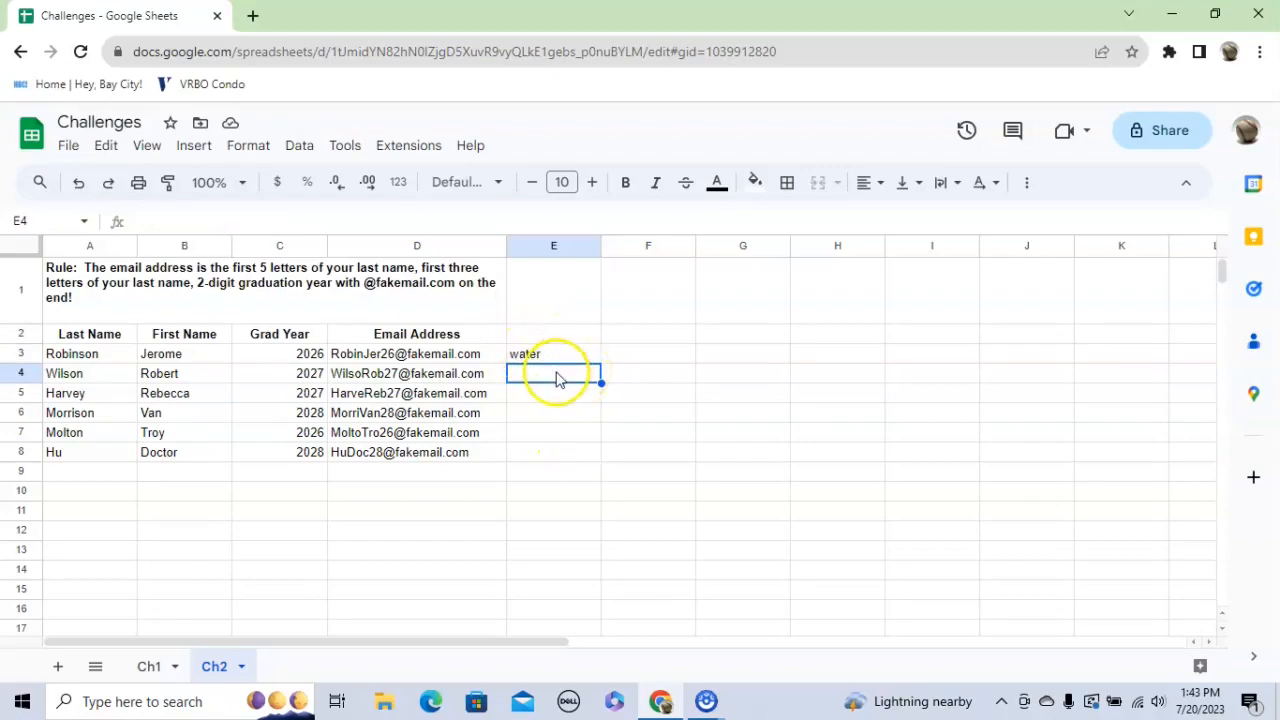
Step: Enter the formula =left(A4, 3) in cell E4 to extract the first three letters of that row's last name
type("=")
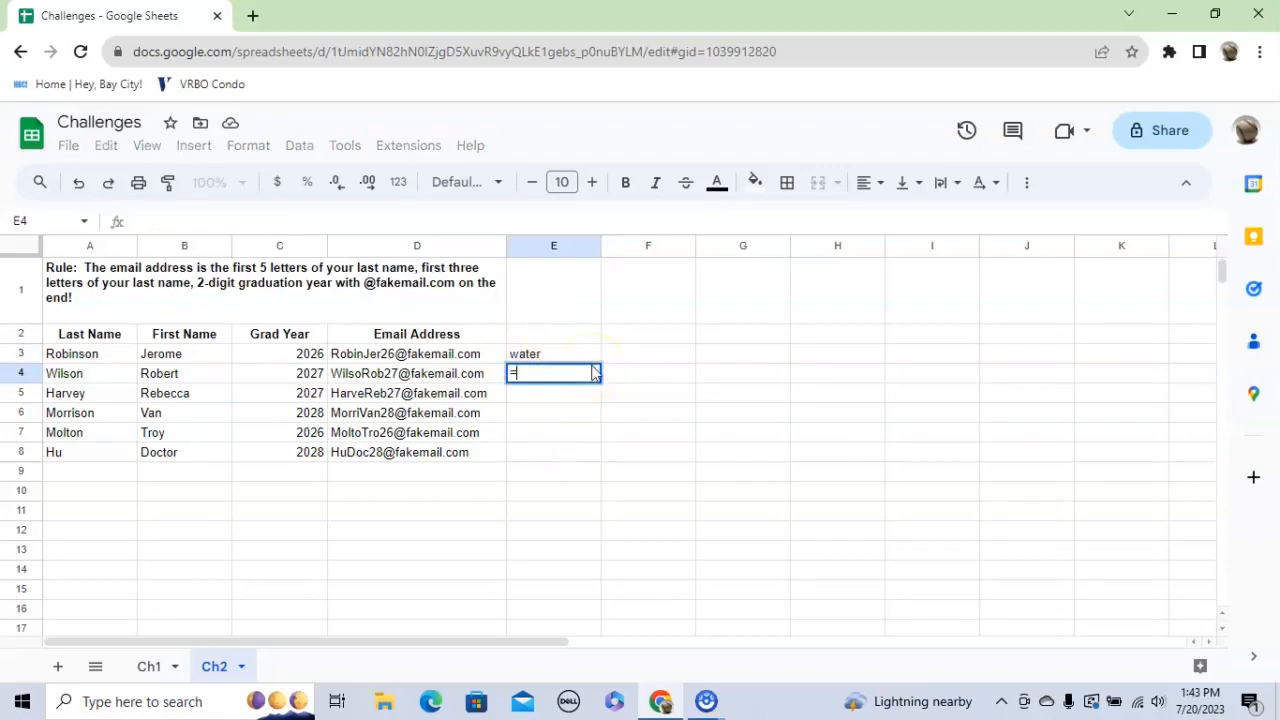
type("lef")
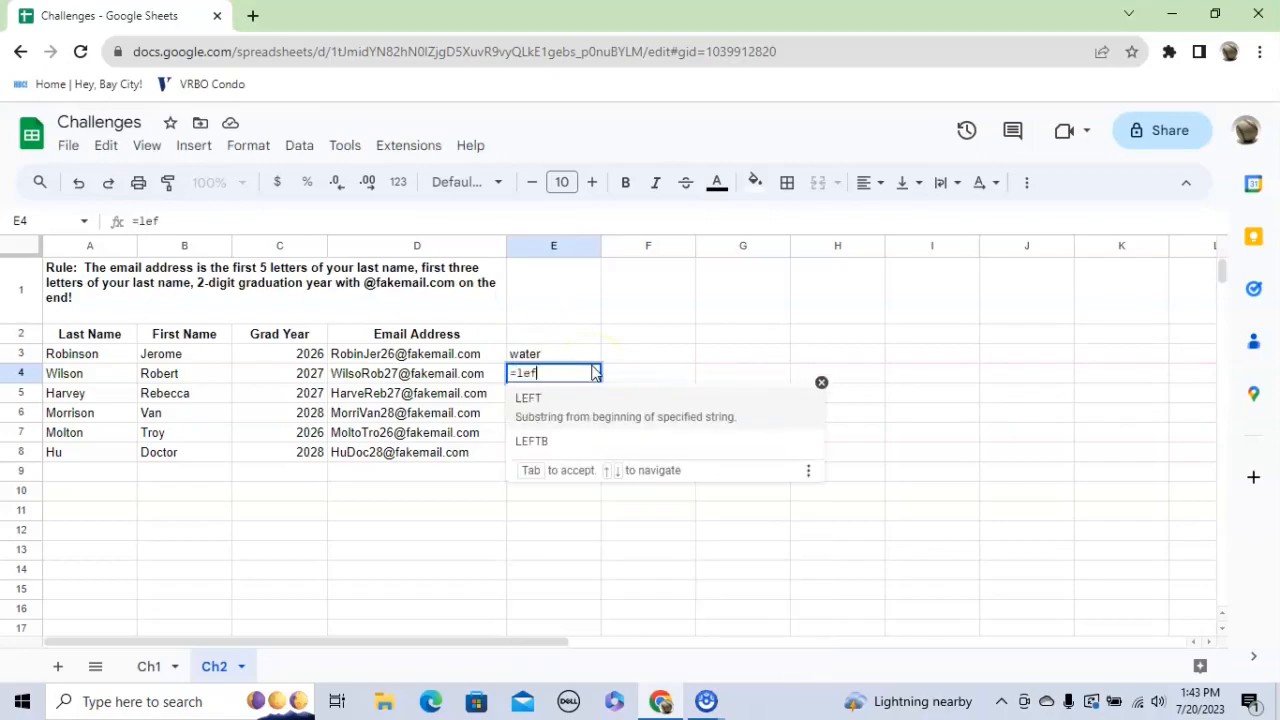
type("t(")
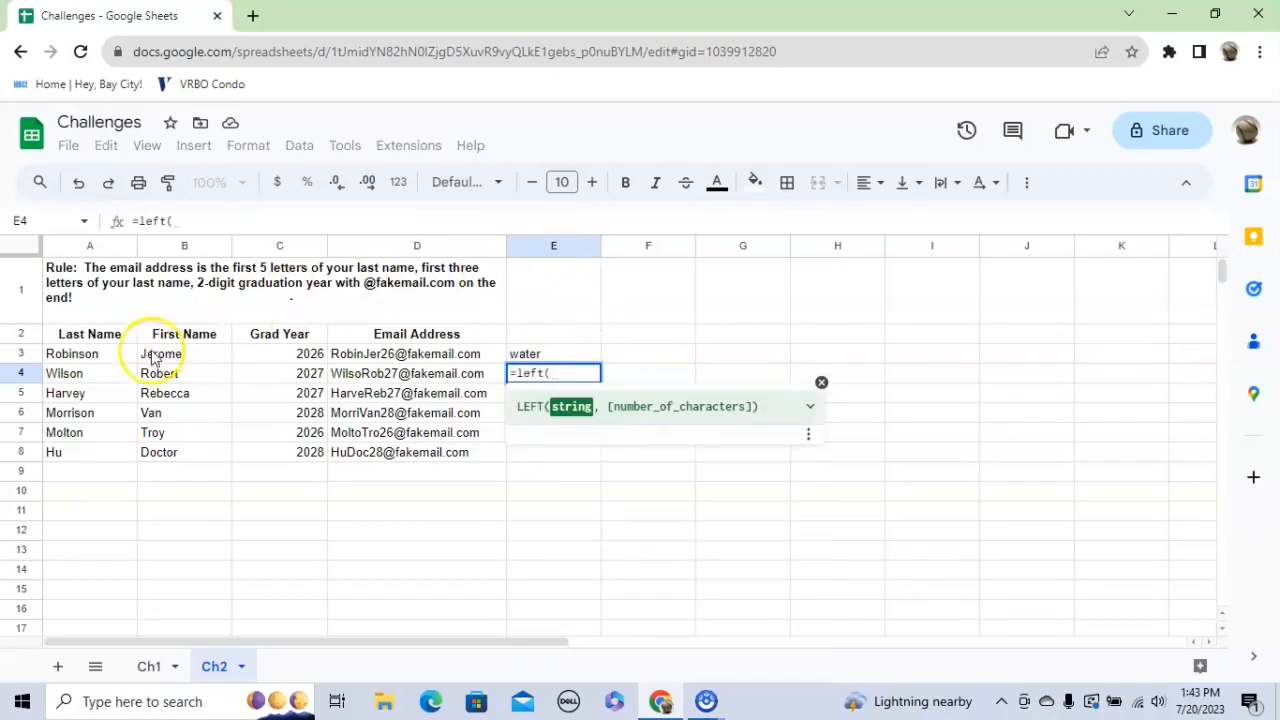
left_click(80, 386)
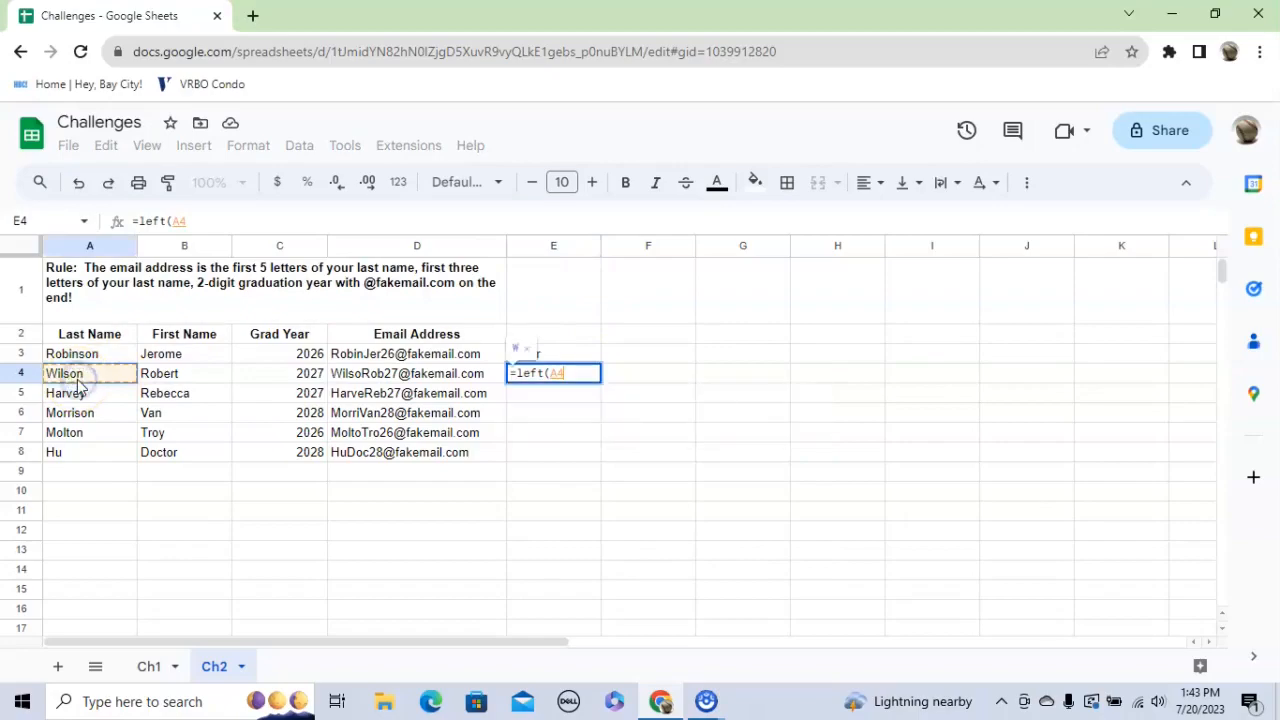
type(", ")
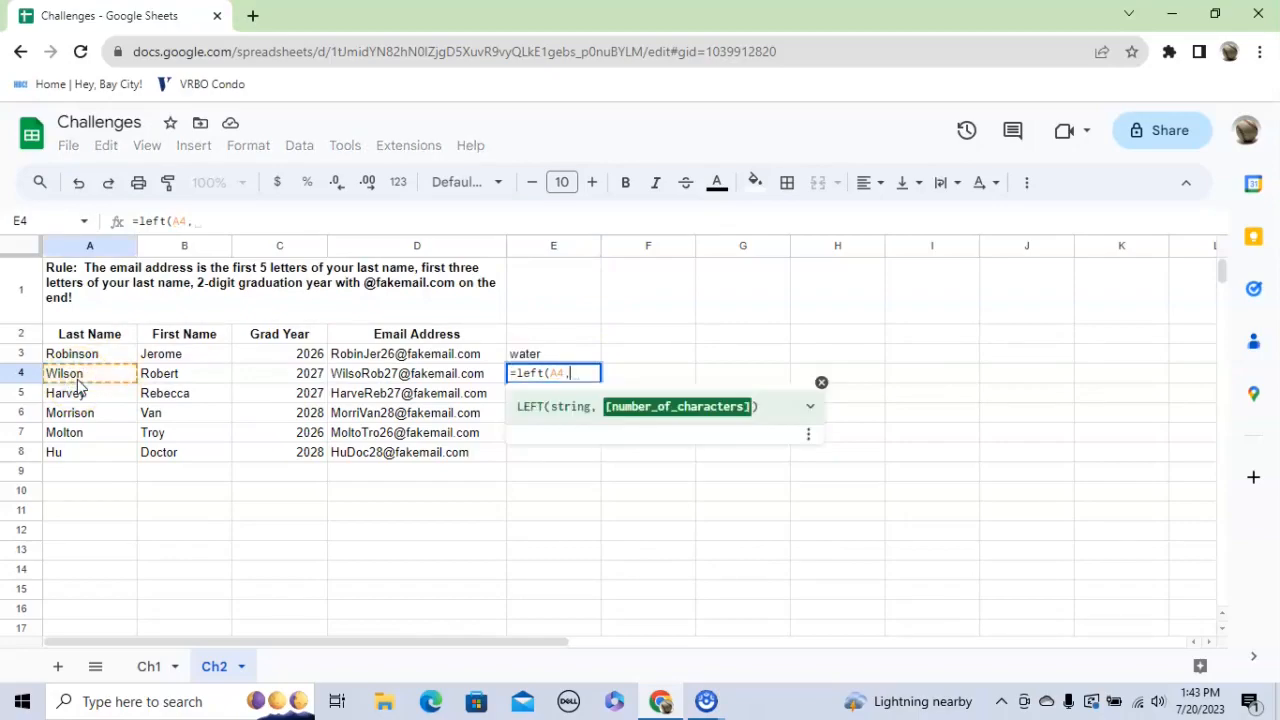
type("3")
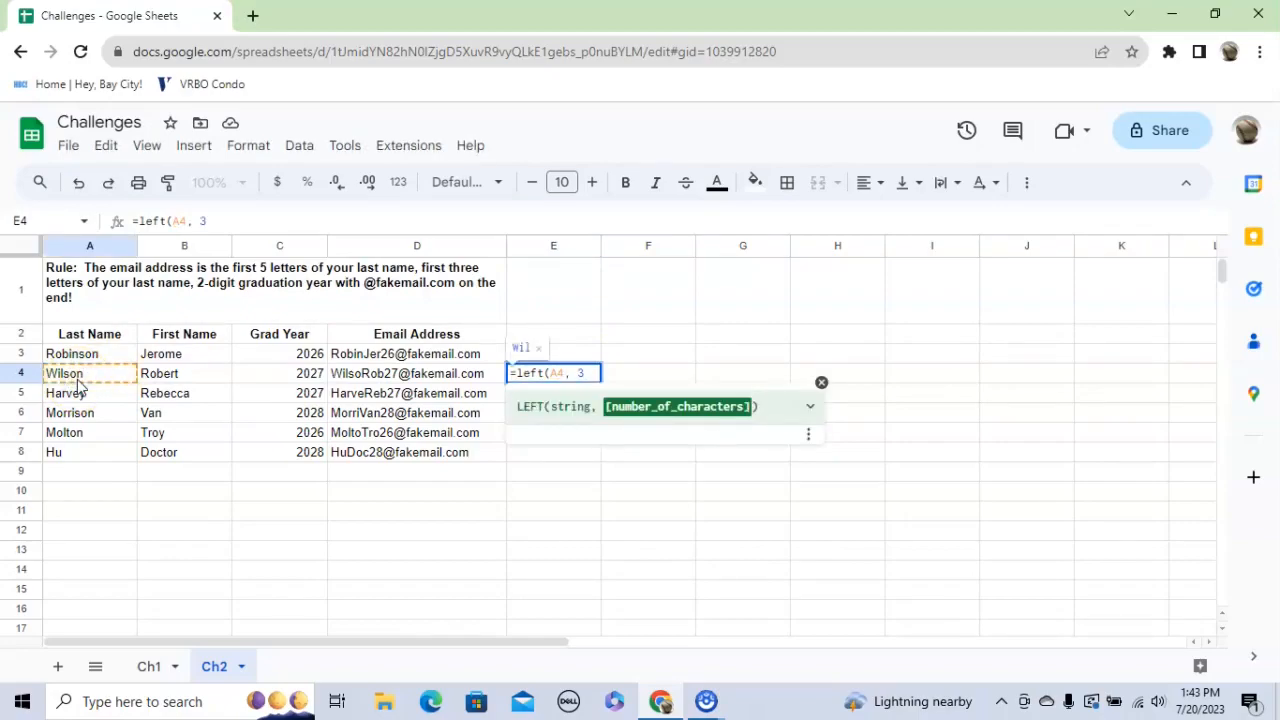
type(")")
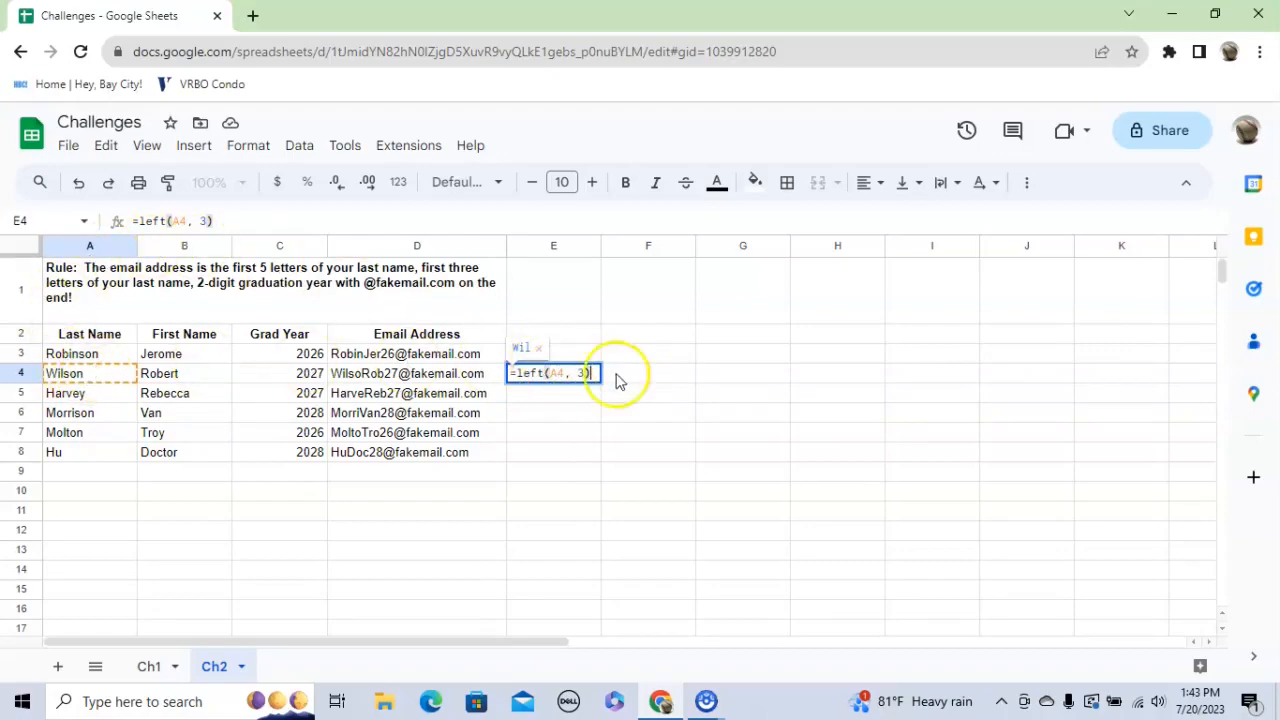
left_click(583, 393)
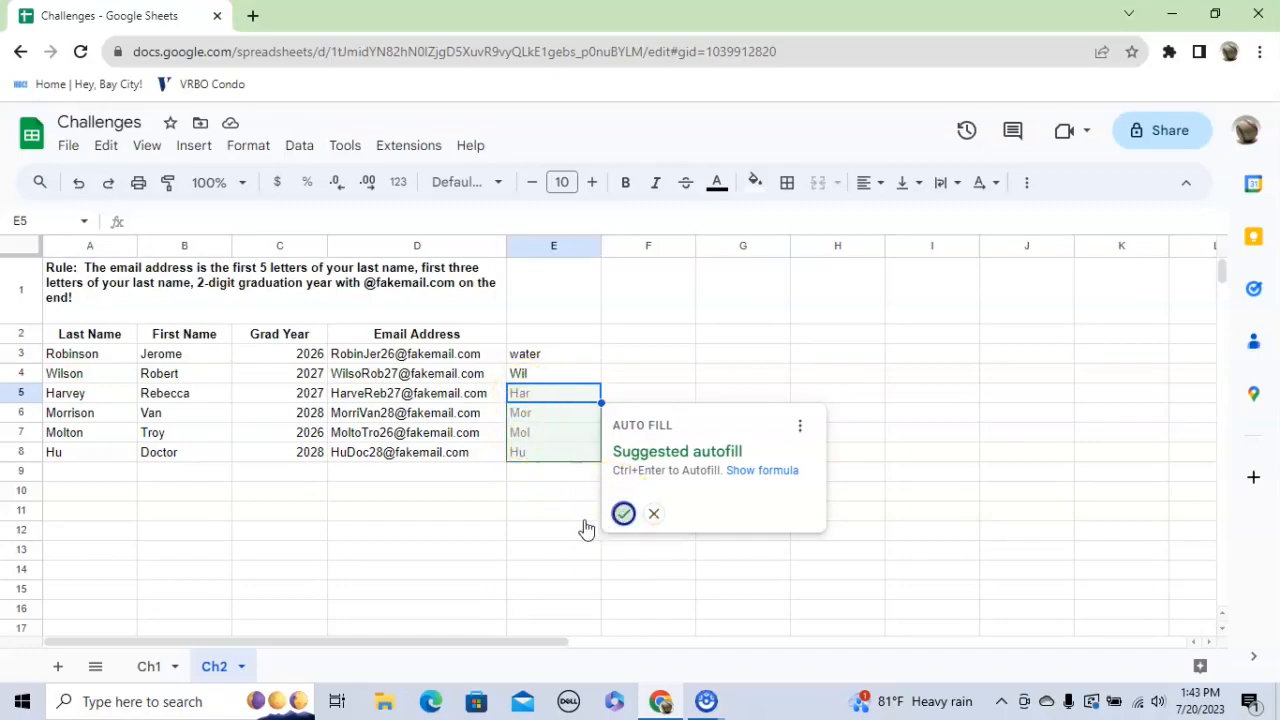
Step: Accept the suggested autofill to apply the LEFT formula to cells E5 through E8
key("ctrl+Return")
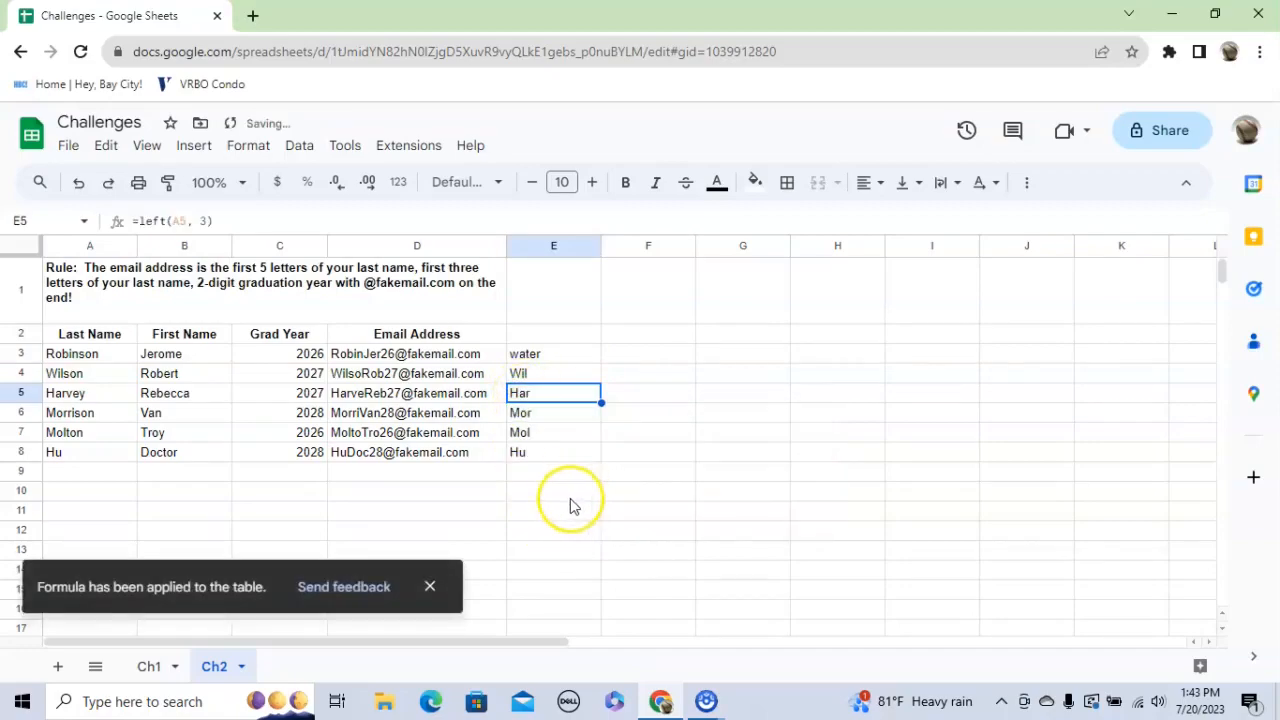
left_click(557, 385)
left_click(608, 450)
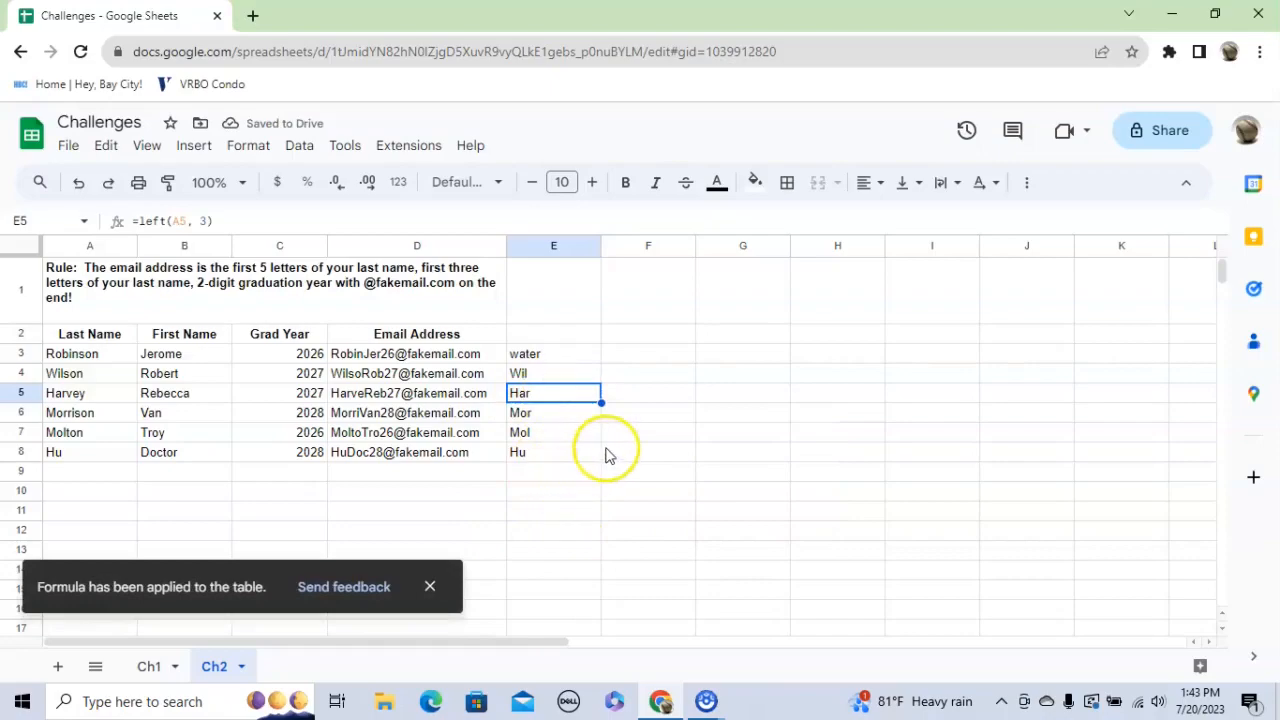
Step: Replace the formula in cell E3 with =right("watermelon", 5) to extract the last five characters of the word
left_click_drag(561, 362, 557, 451)
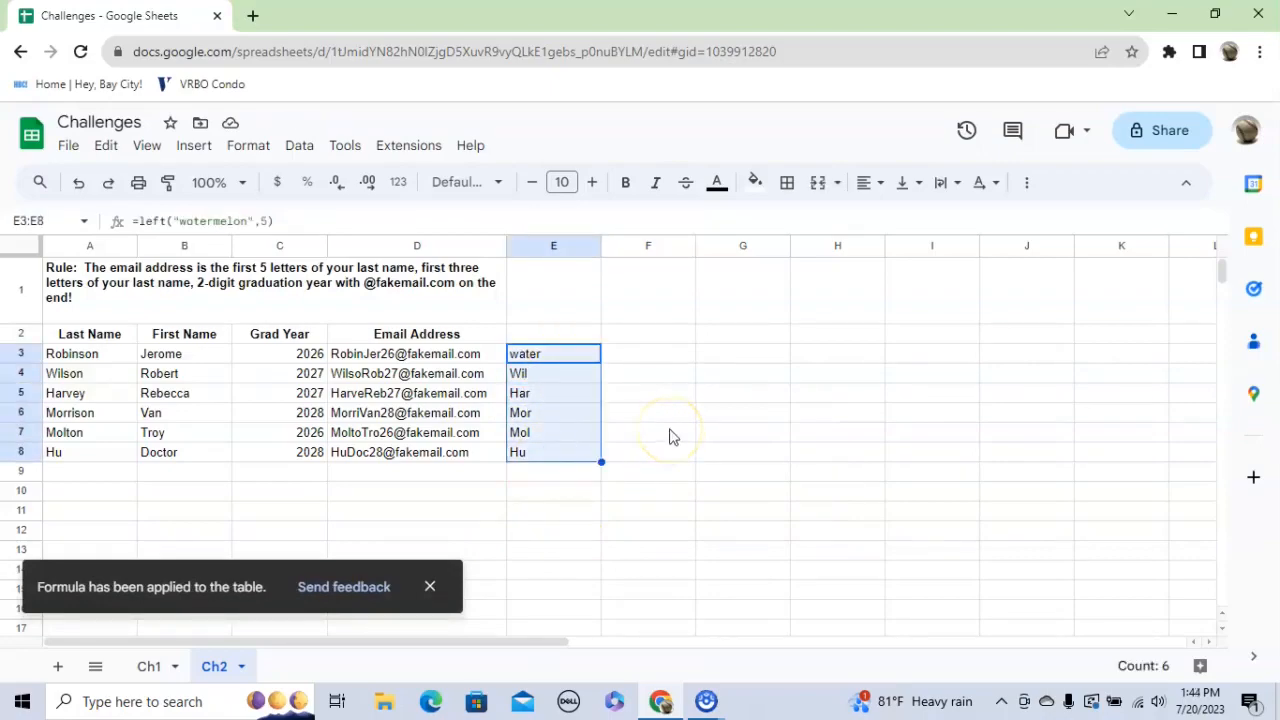
type("=right")
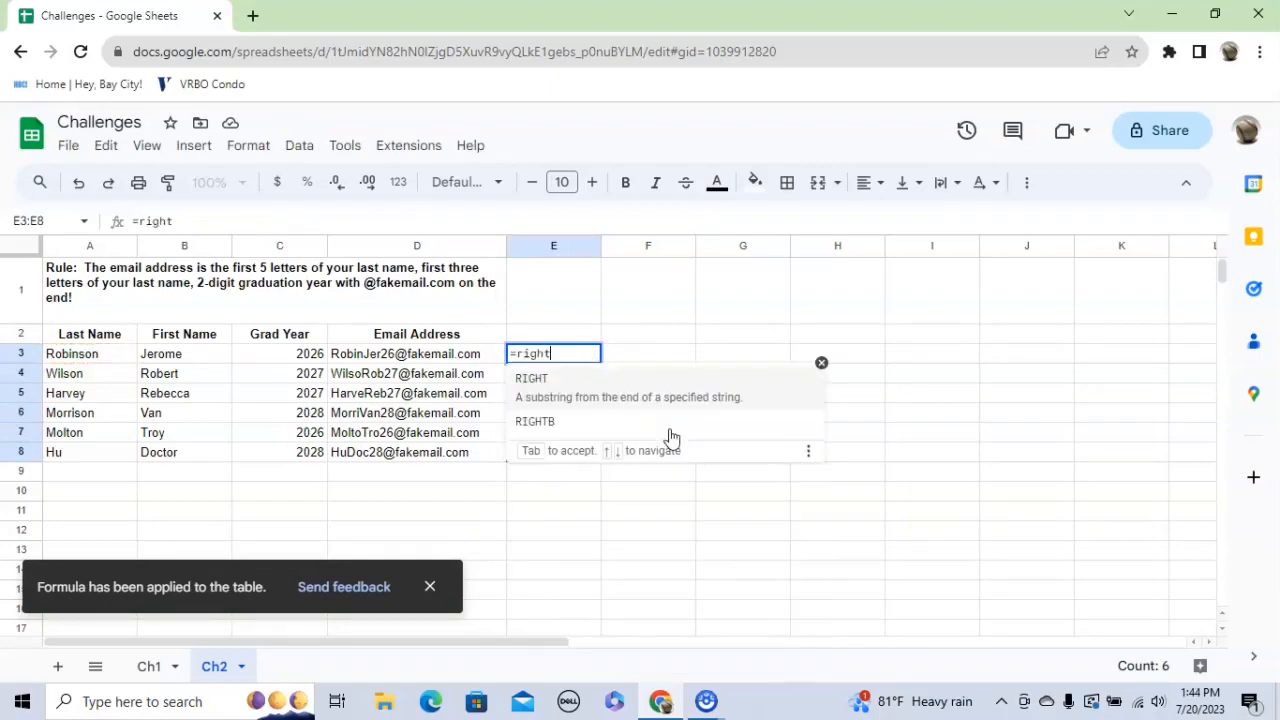
type("(")
left_click(551, 353)
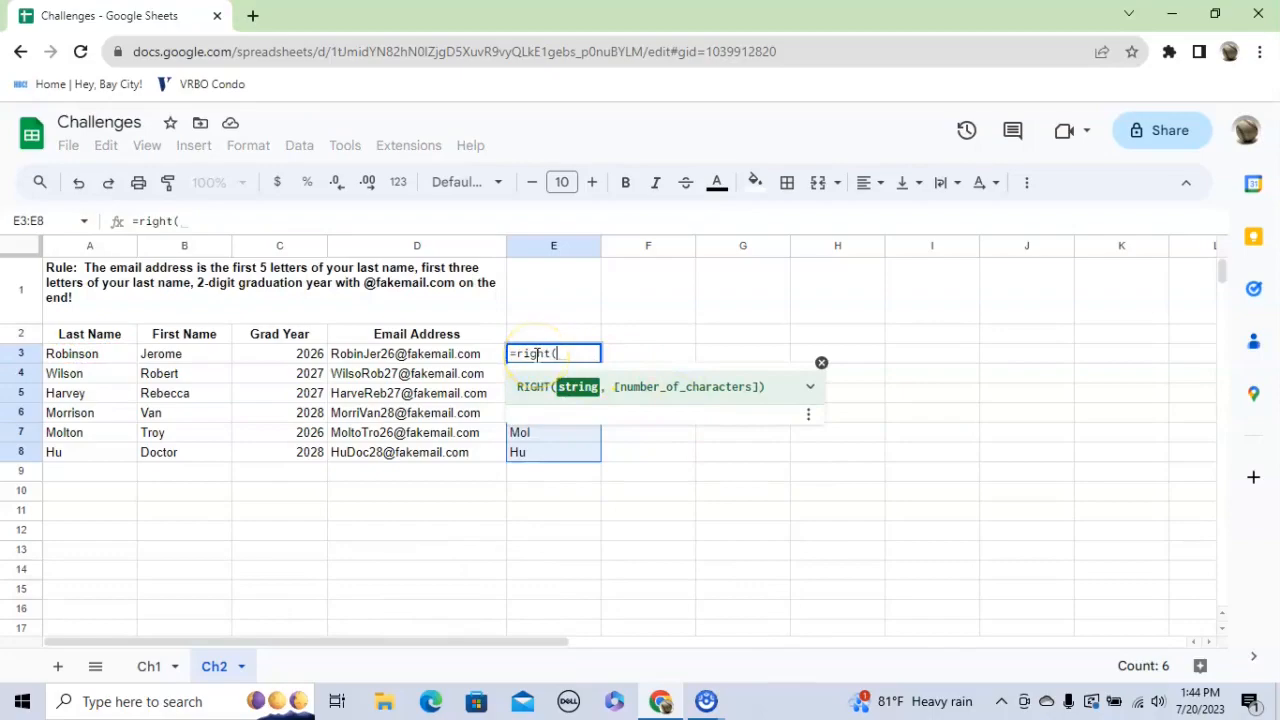
type("\"wo")
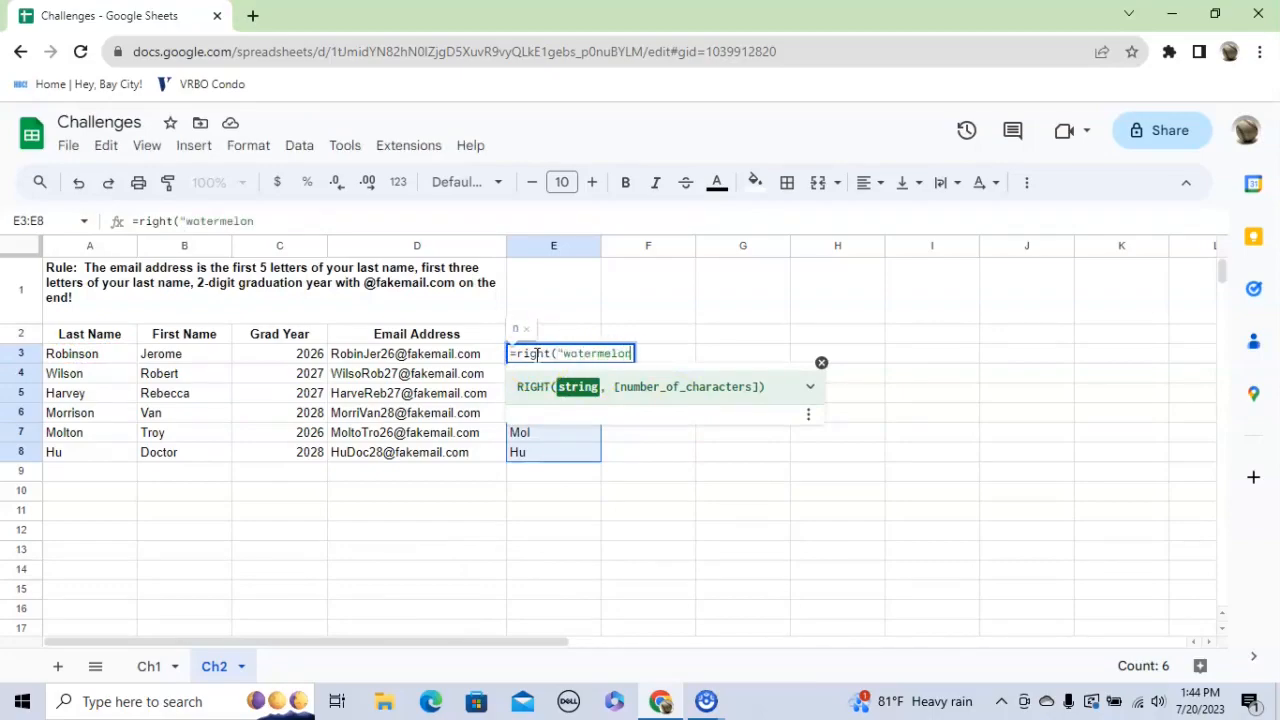
type("termelon\", 5)")
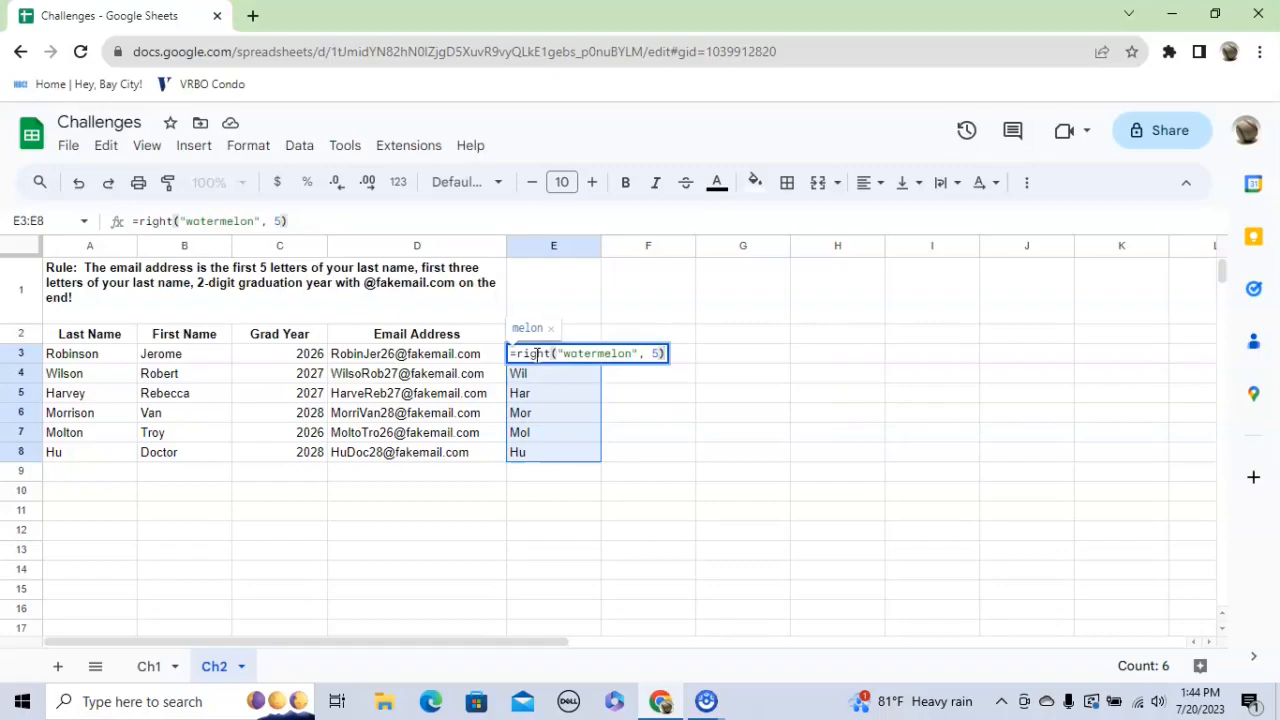
key("Return")
Step: Clear the LEFT formulas from cells E4 through E8
left_click(551, 374)
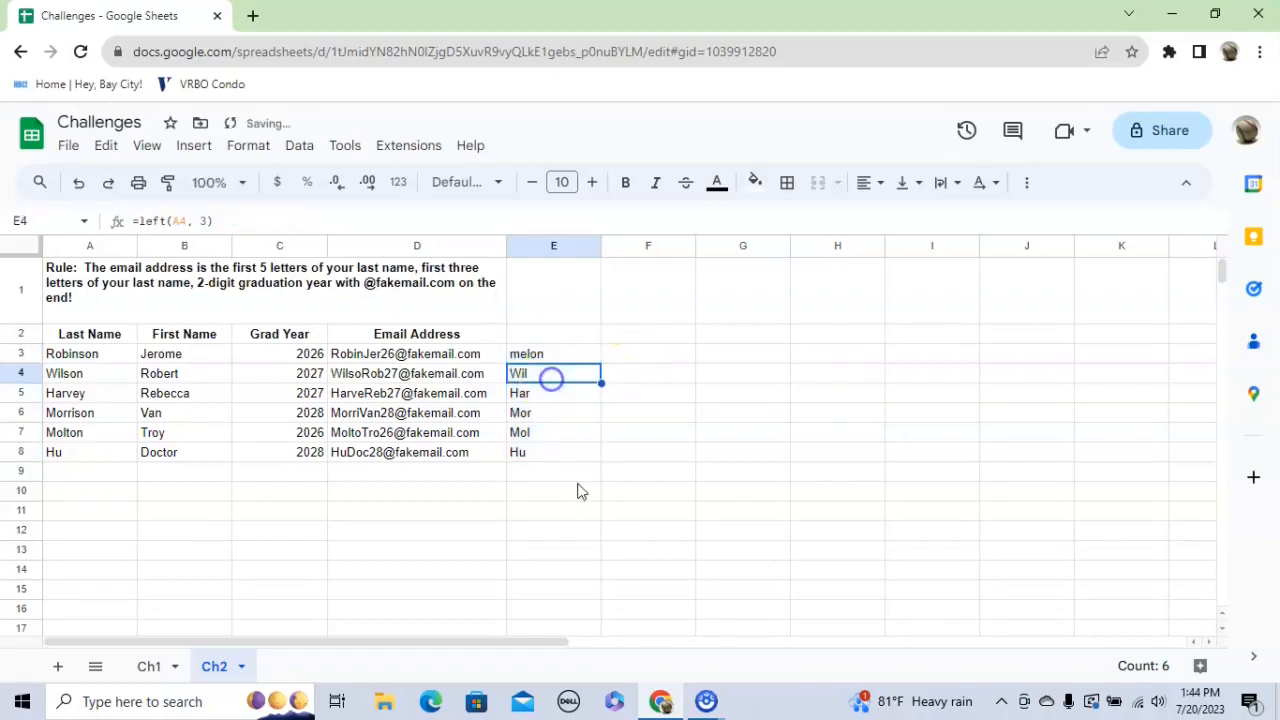
left_click(570, 513)
left_click_drag(557, 378, 549, 457)
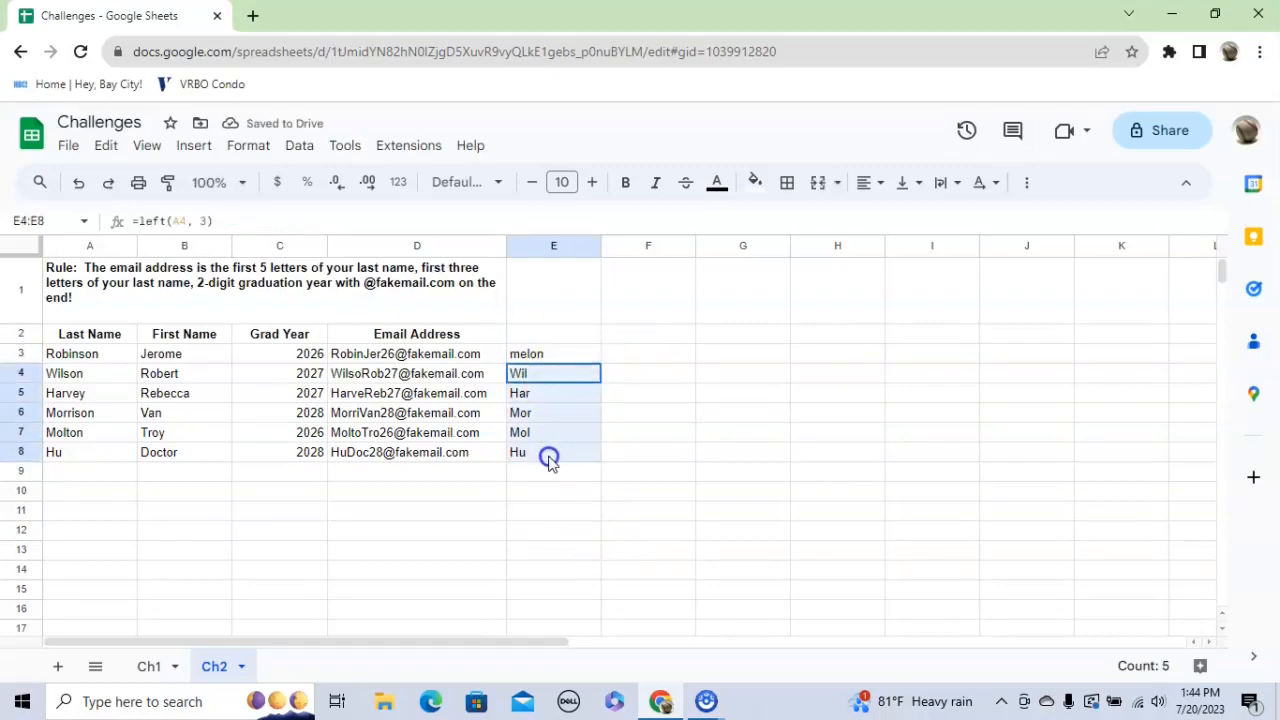
key("Delete")
Step: Replace the formula in cell E3 with =RIGHT(A3, 3) to extract the last three letters of the last name
left_click(553, 353)
type("=RIGHT(")
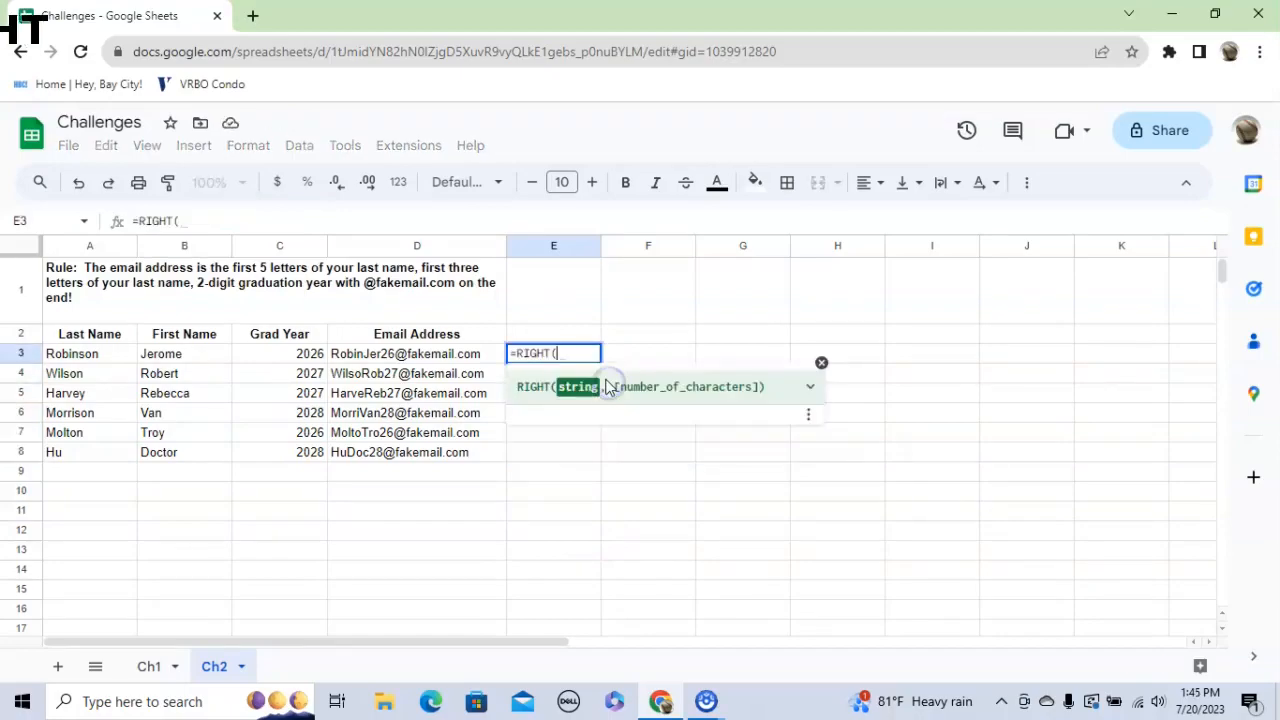
left_click(103, 360)
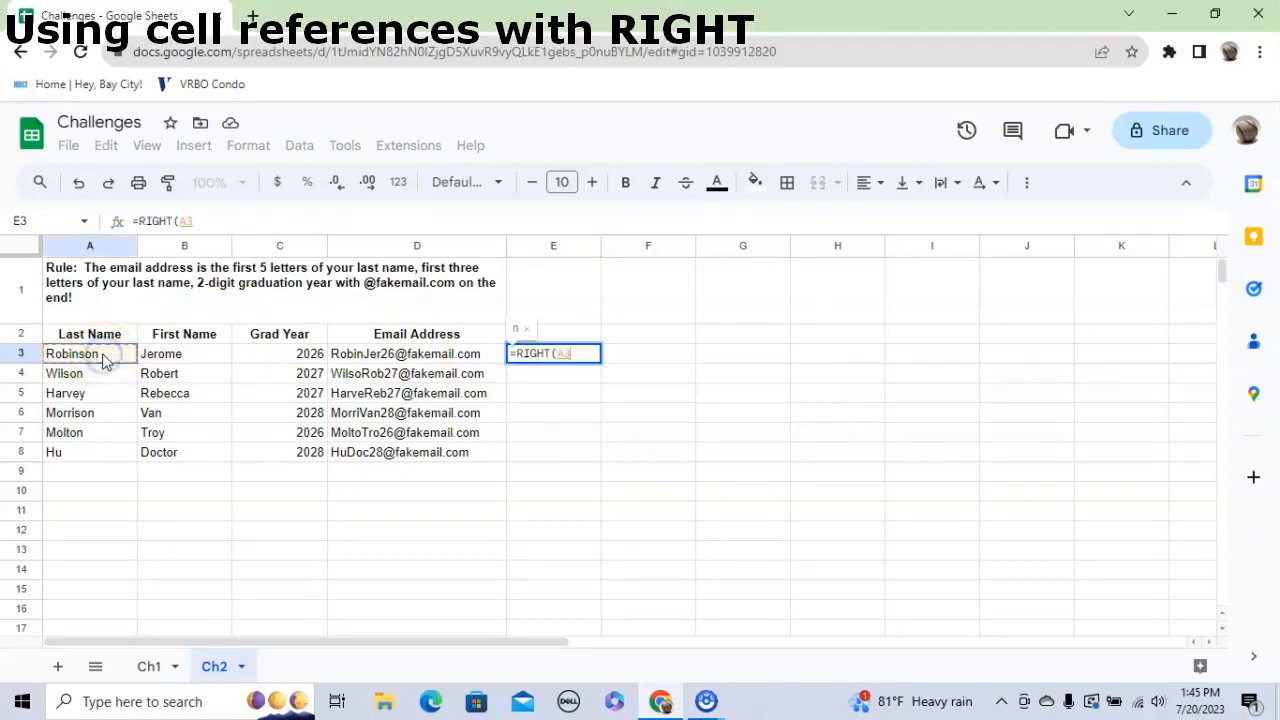
type(", 3")
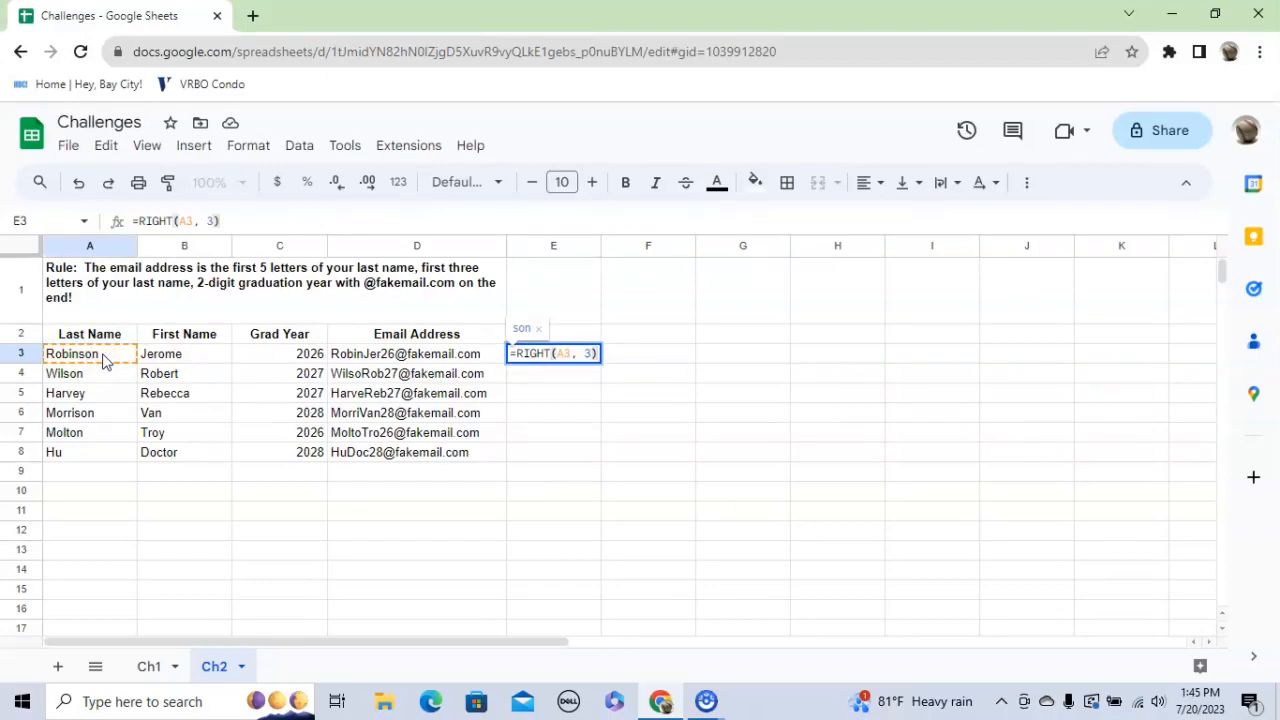
type(")")
key("Return")
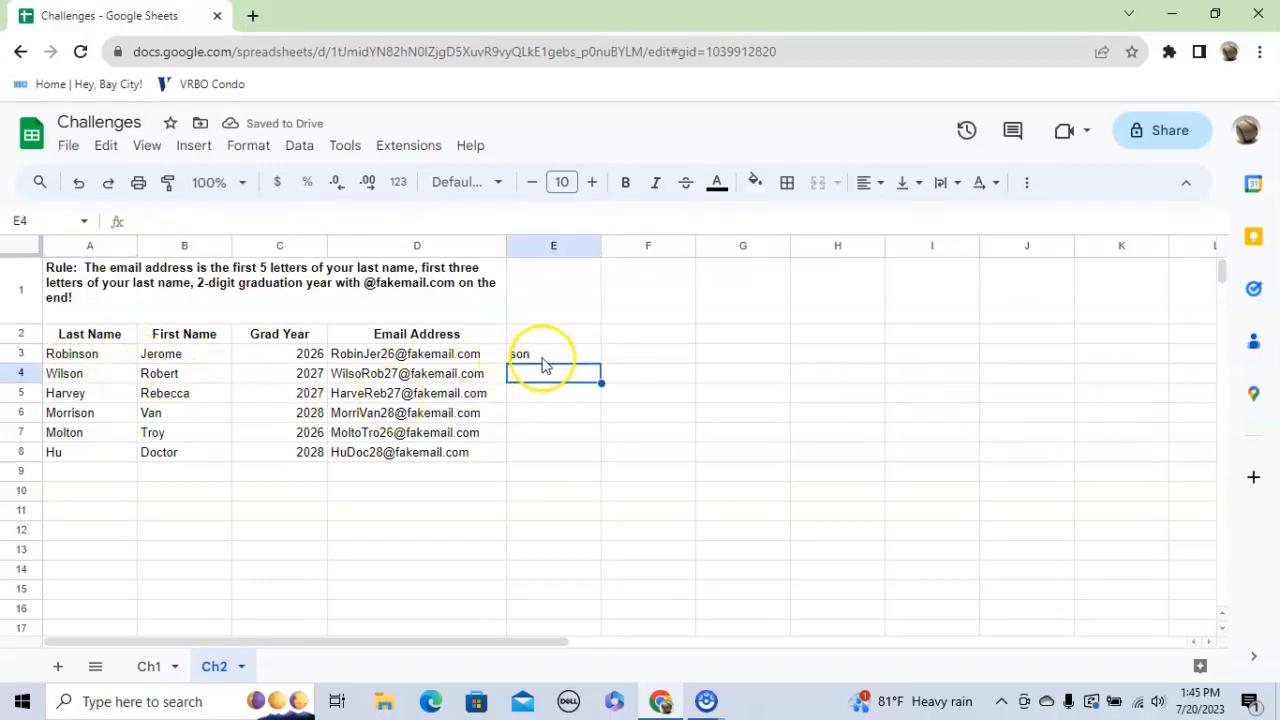
left_click(525, 356)
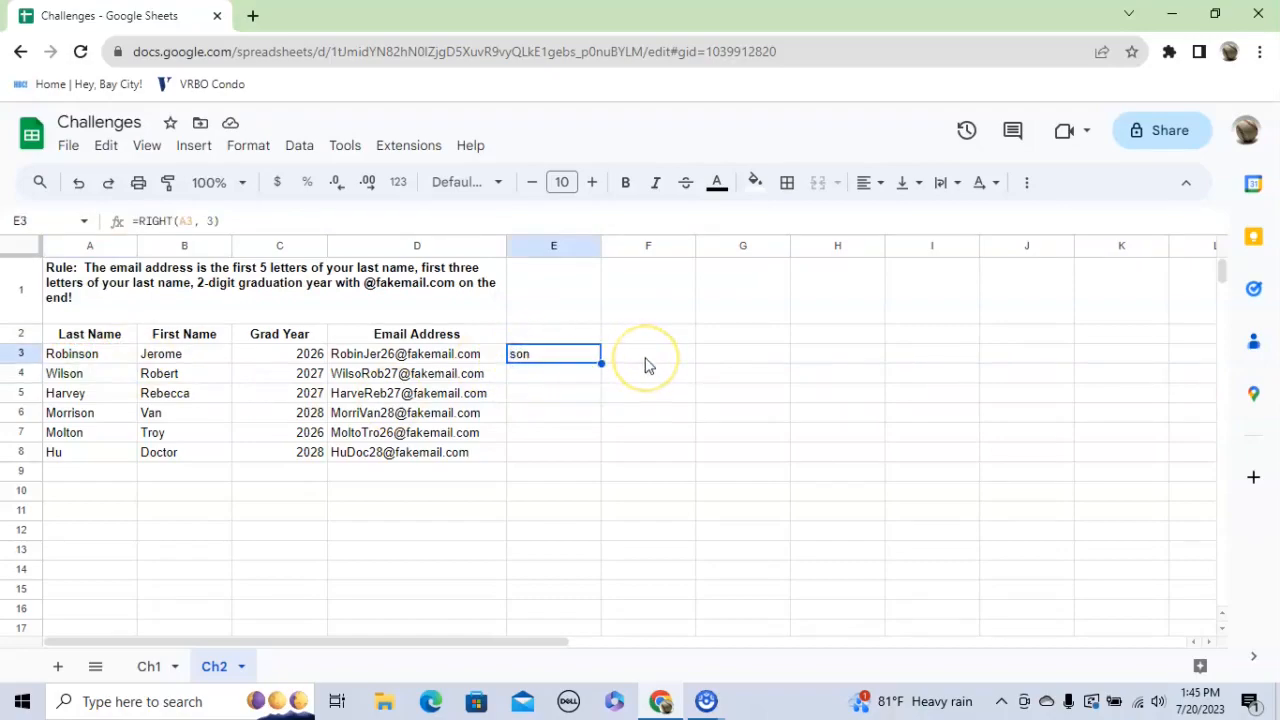
Step: Replace the formula in cell E3 with =CONCATENATE("hi", "mom", "!!!") to join the three text strings
key("Delete")
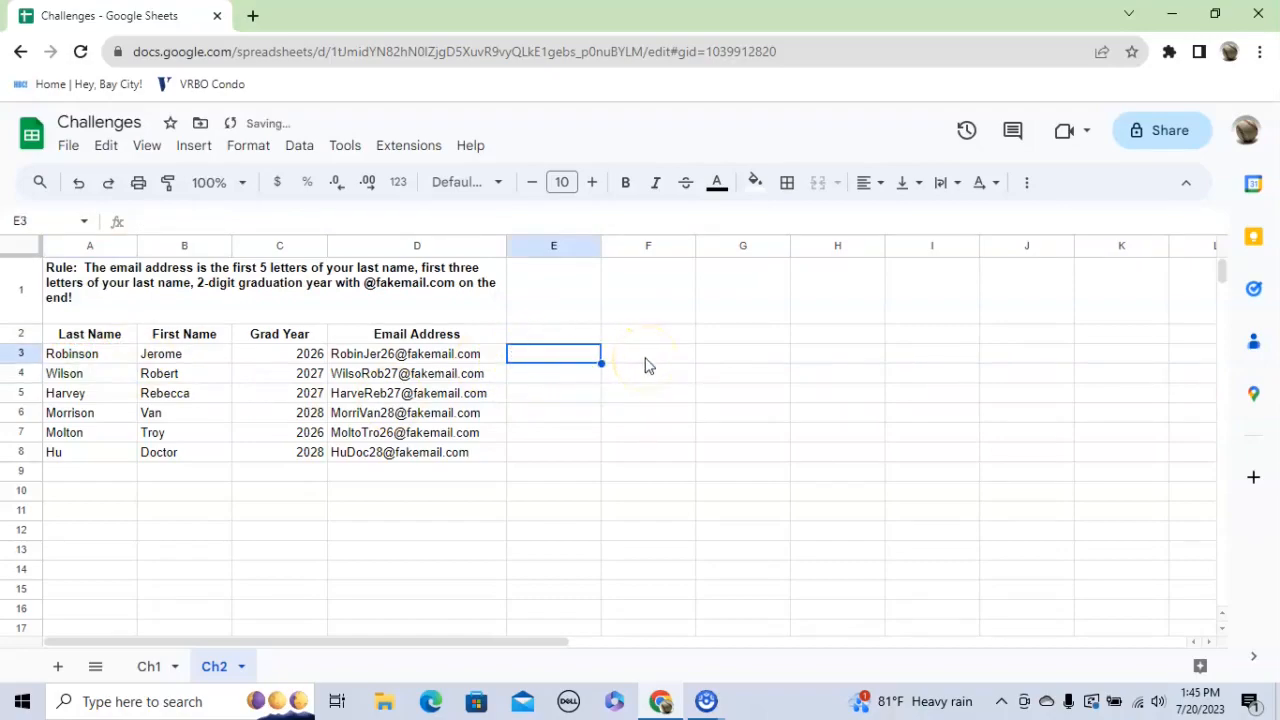
type("=")
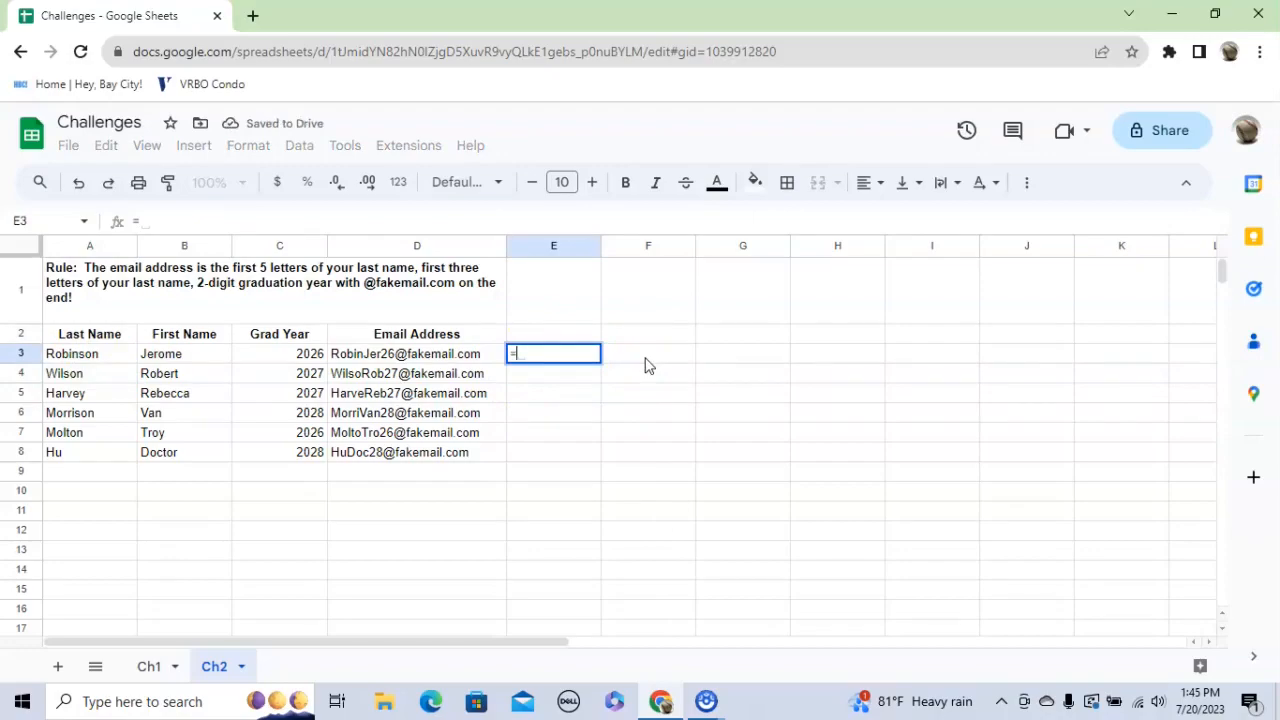
type("co")
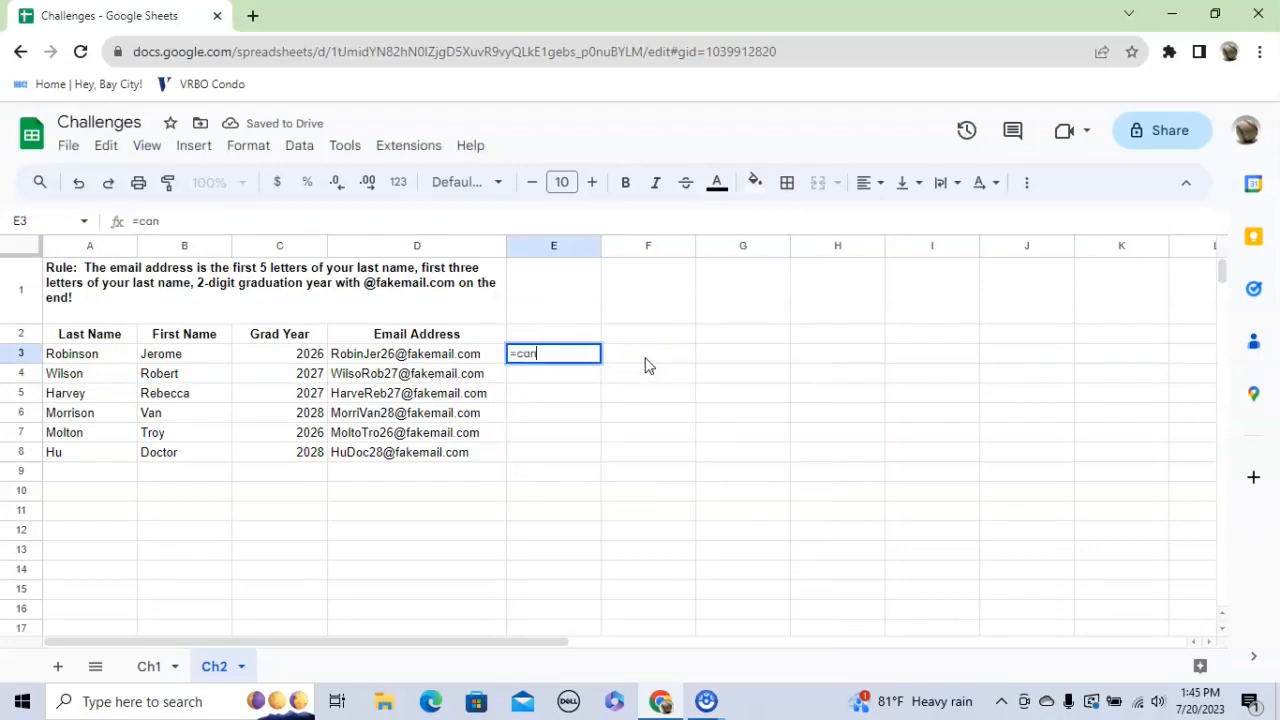
type("nco")
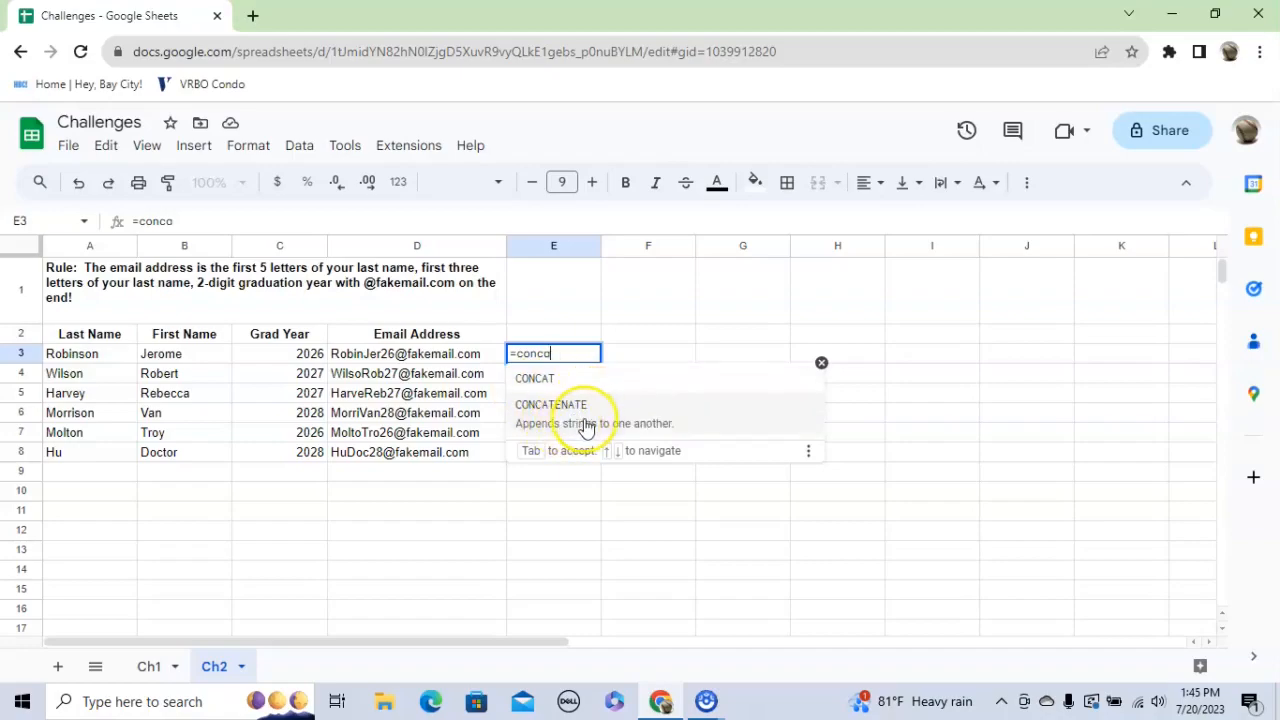
left_click(585, 422)
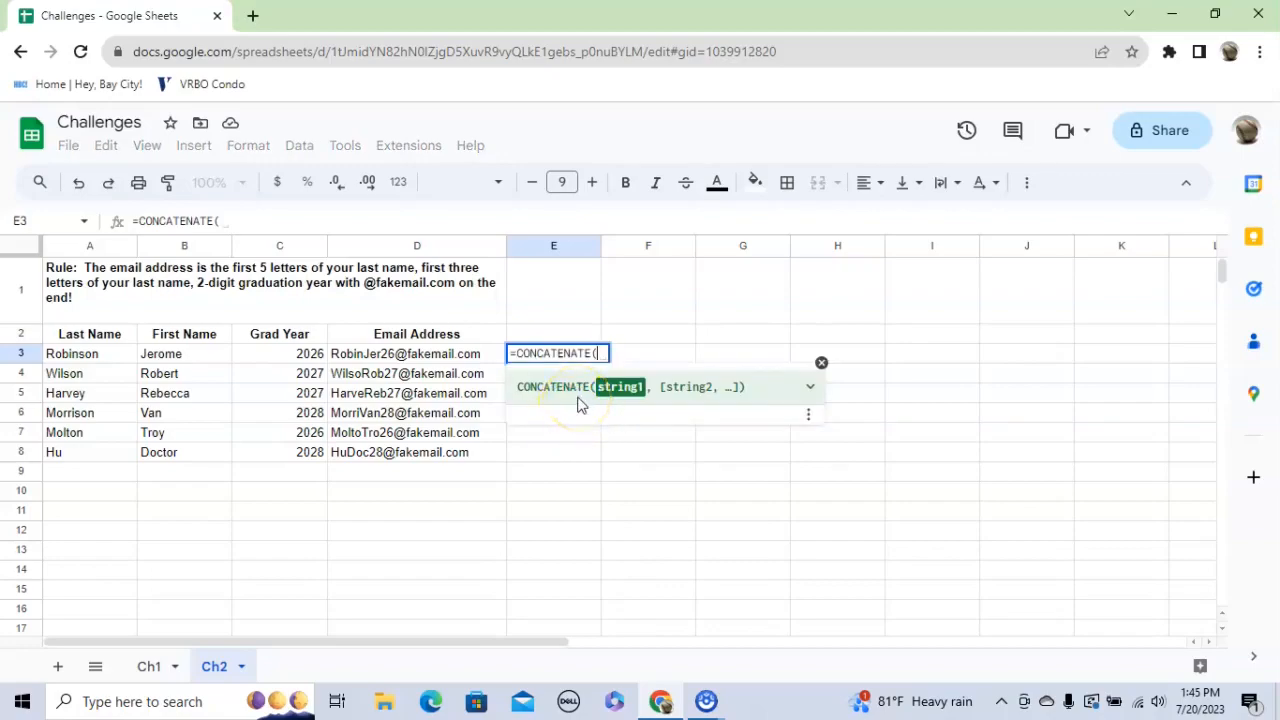
type("\"hi\"")
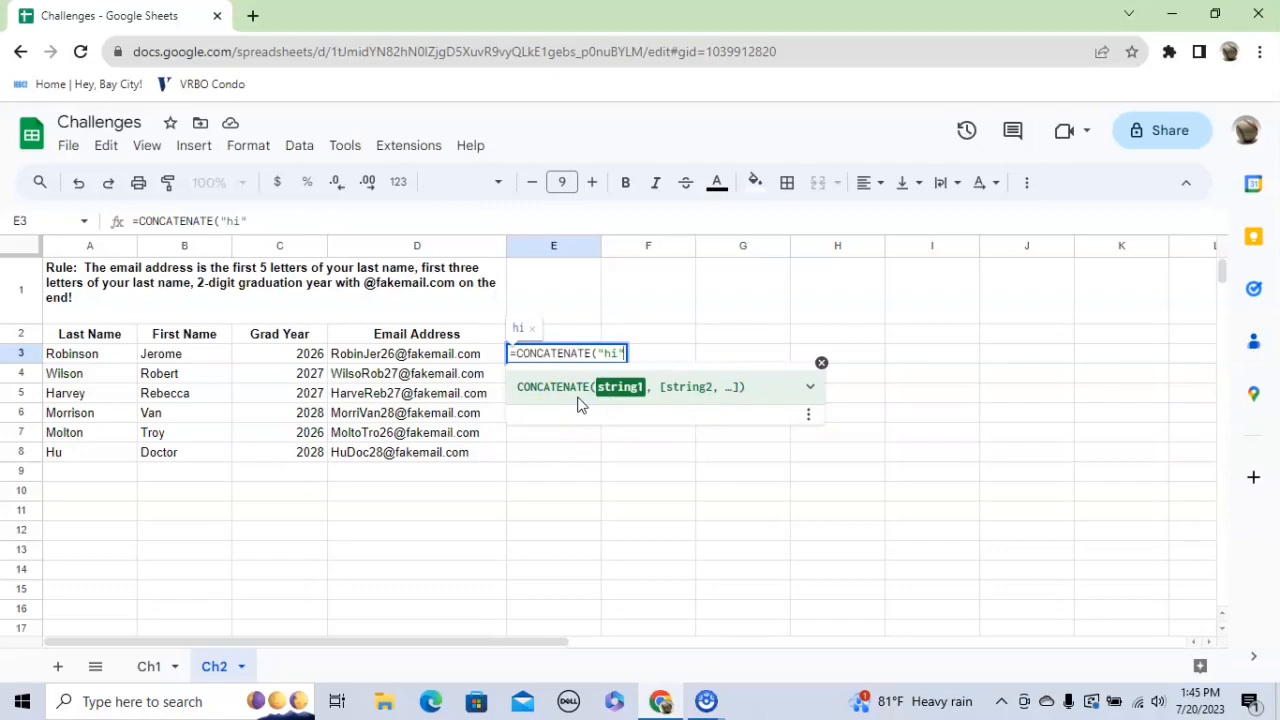
type(", \"")
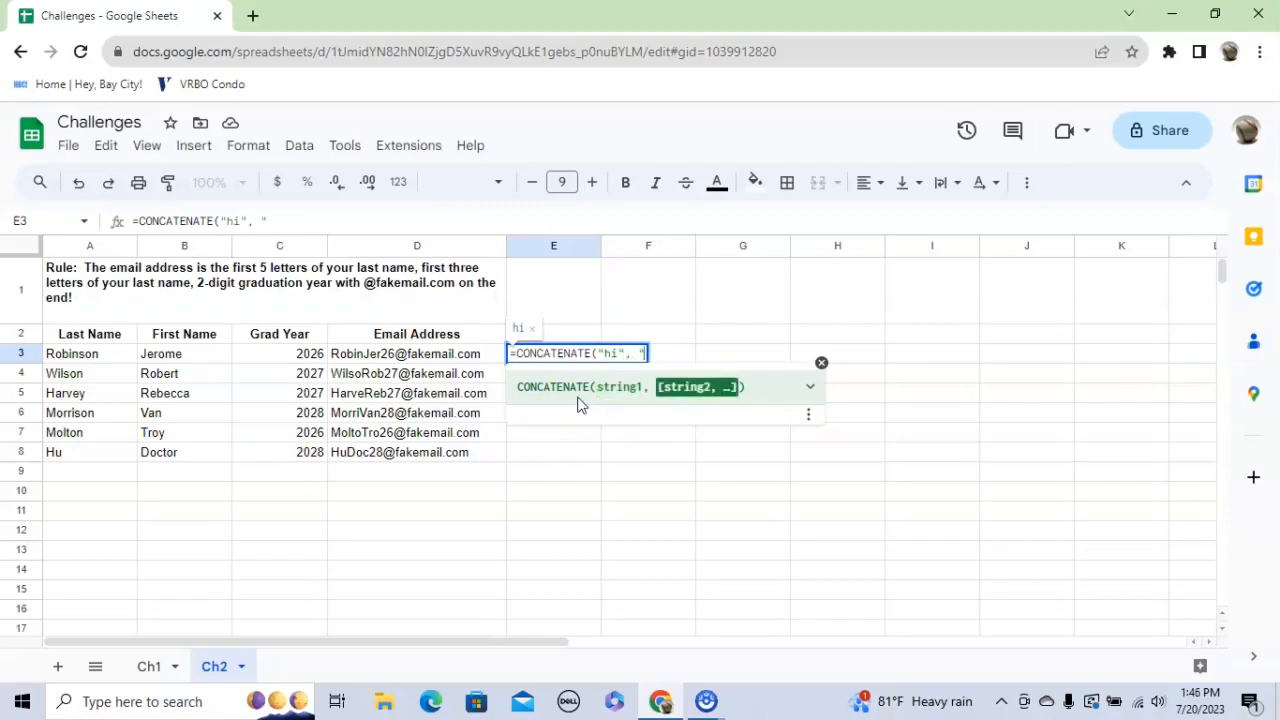
type("mom\", ")
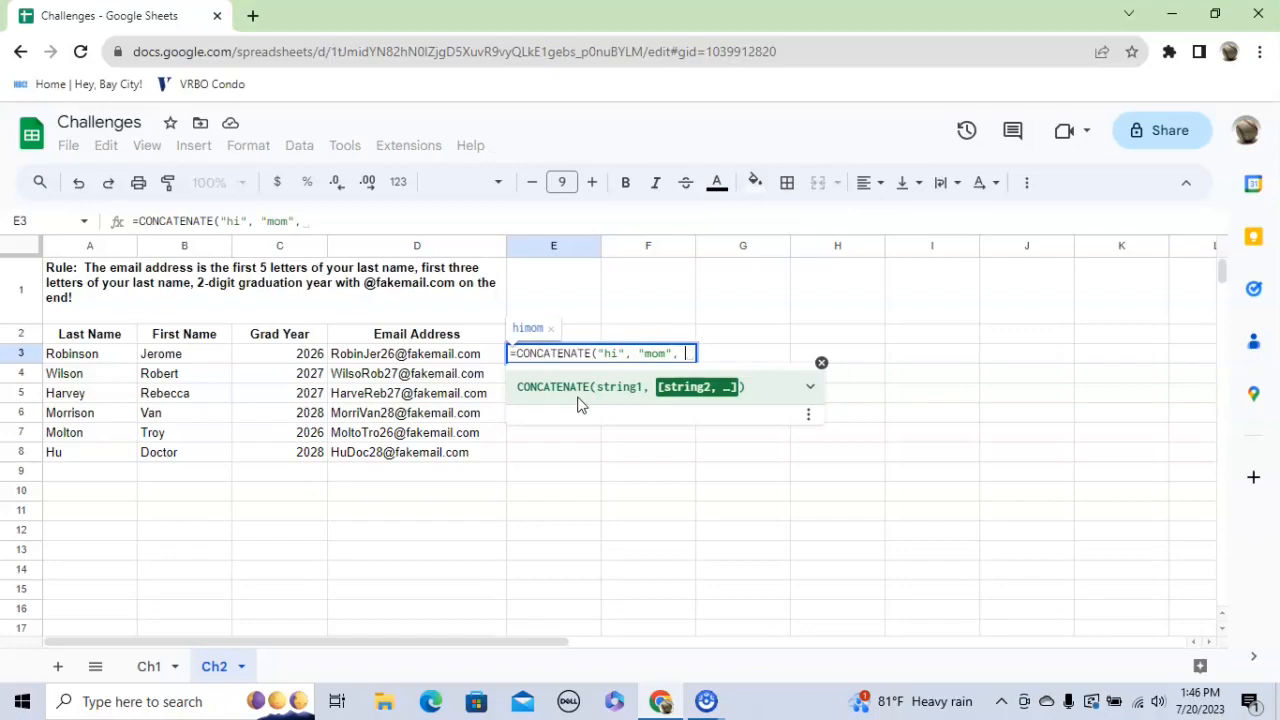
type("\"")
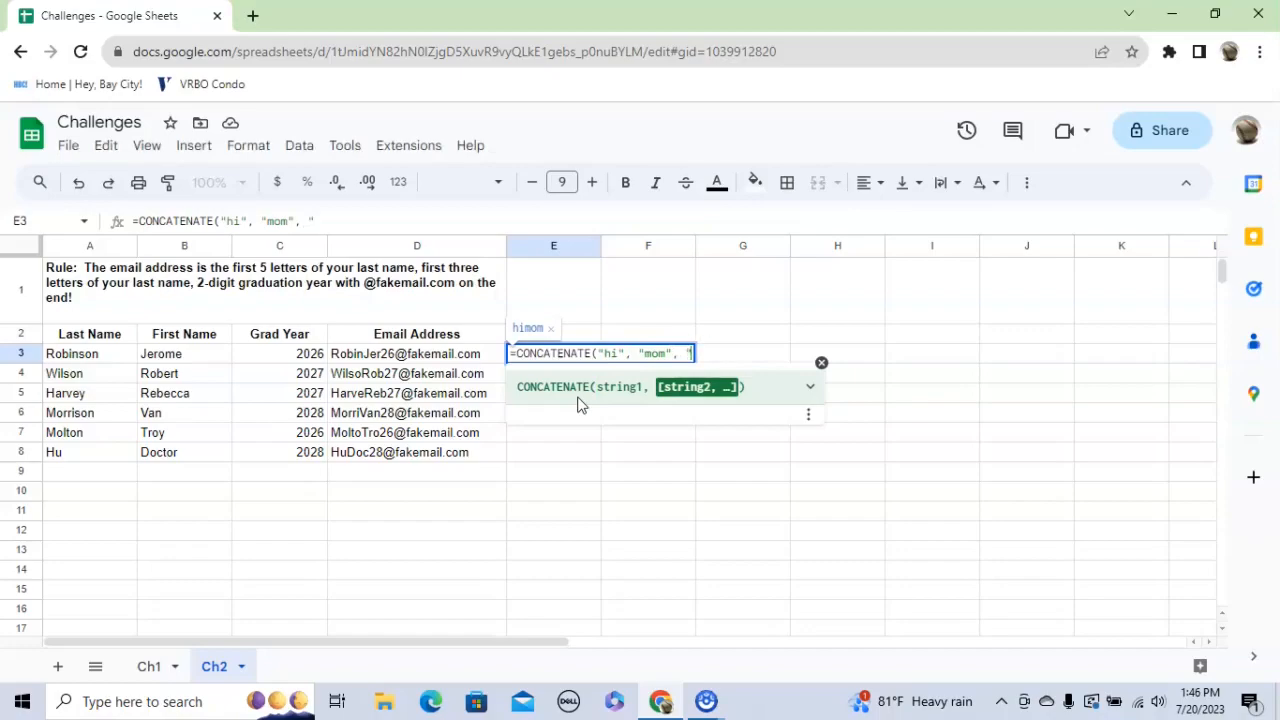
type("!!!\")")
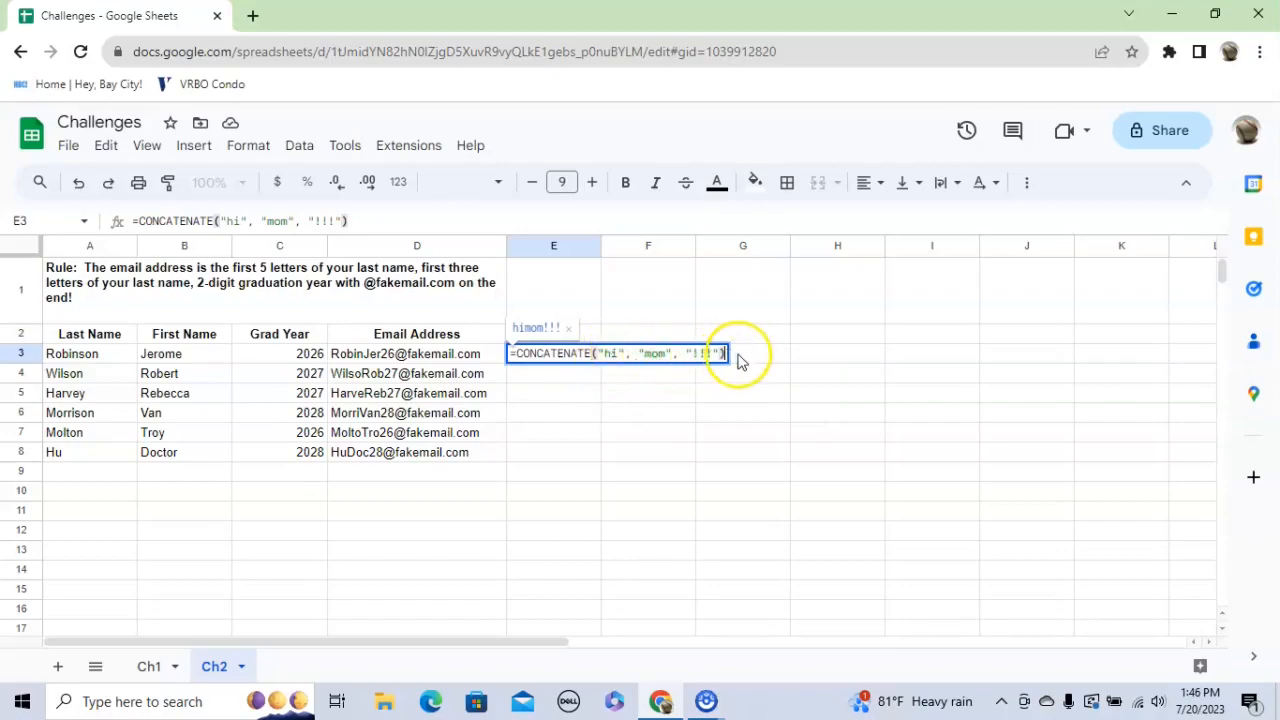
key("Return")
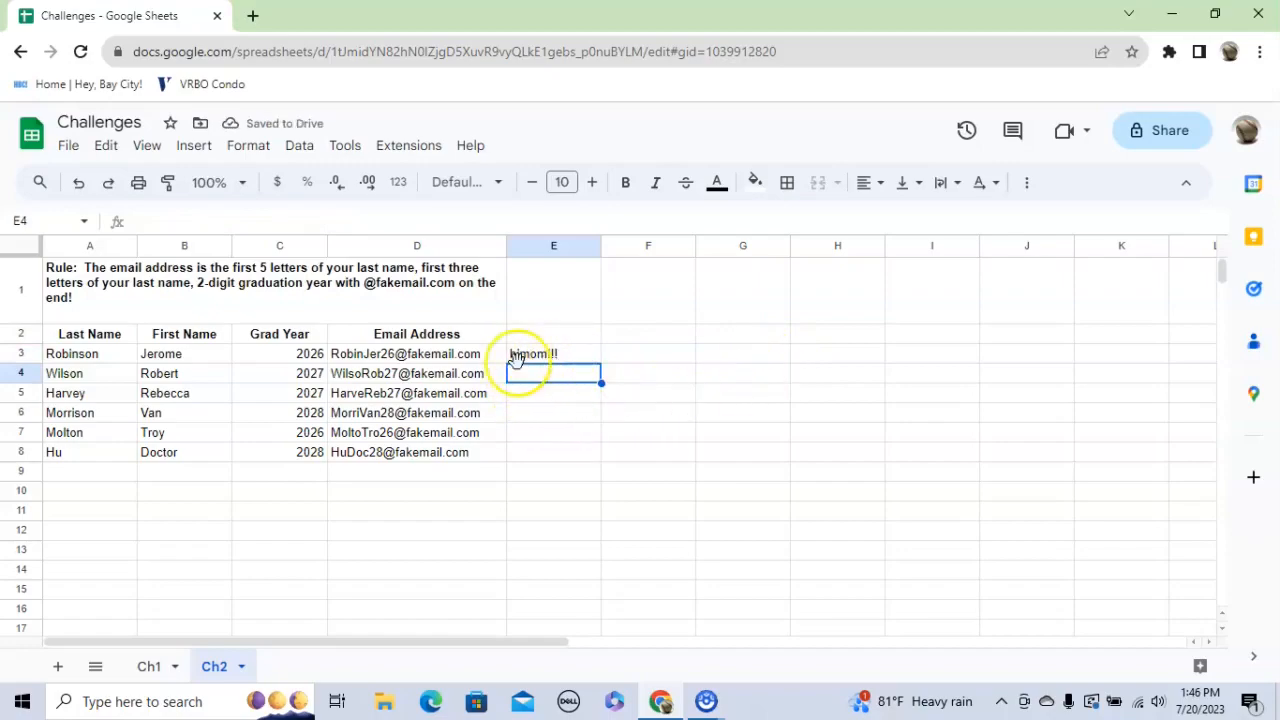
Step: Try adding a space inside the "hi" string and inside the "mom" string of the E3 formula, removing each one again
left_click(540, 356)
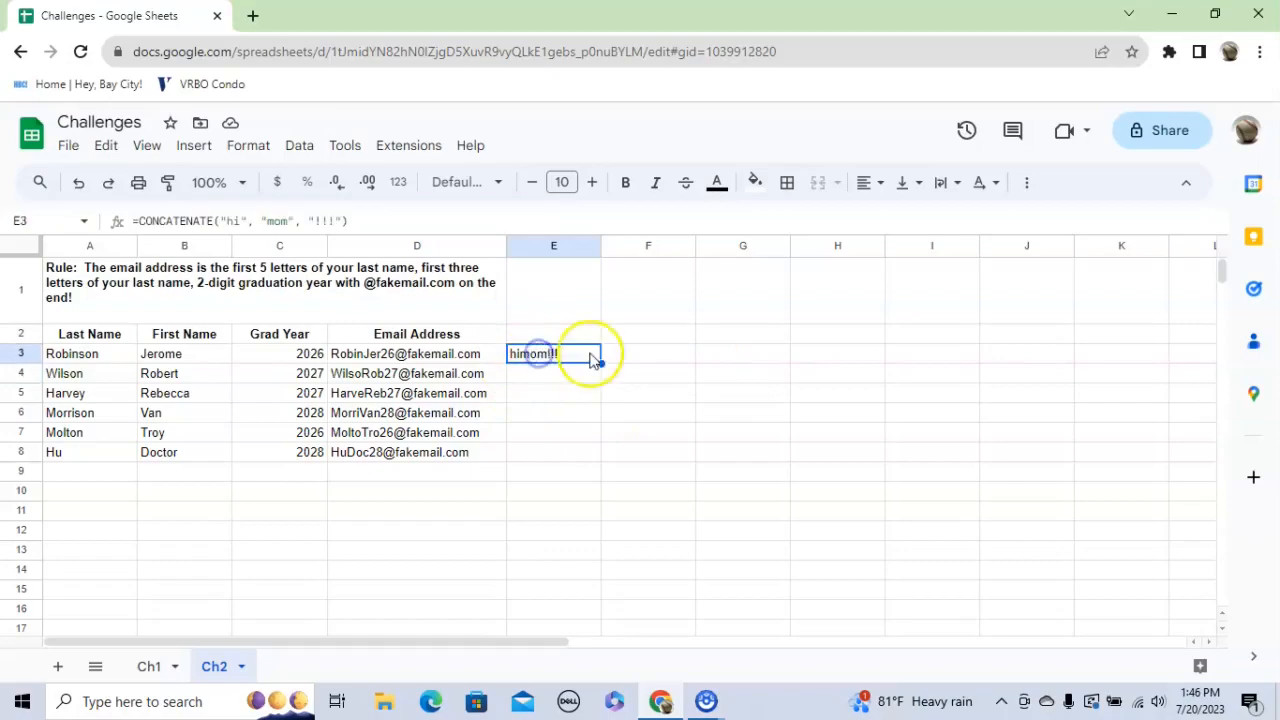
left_click(563, 357)
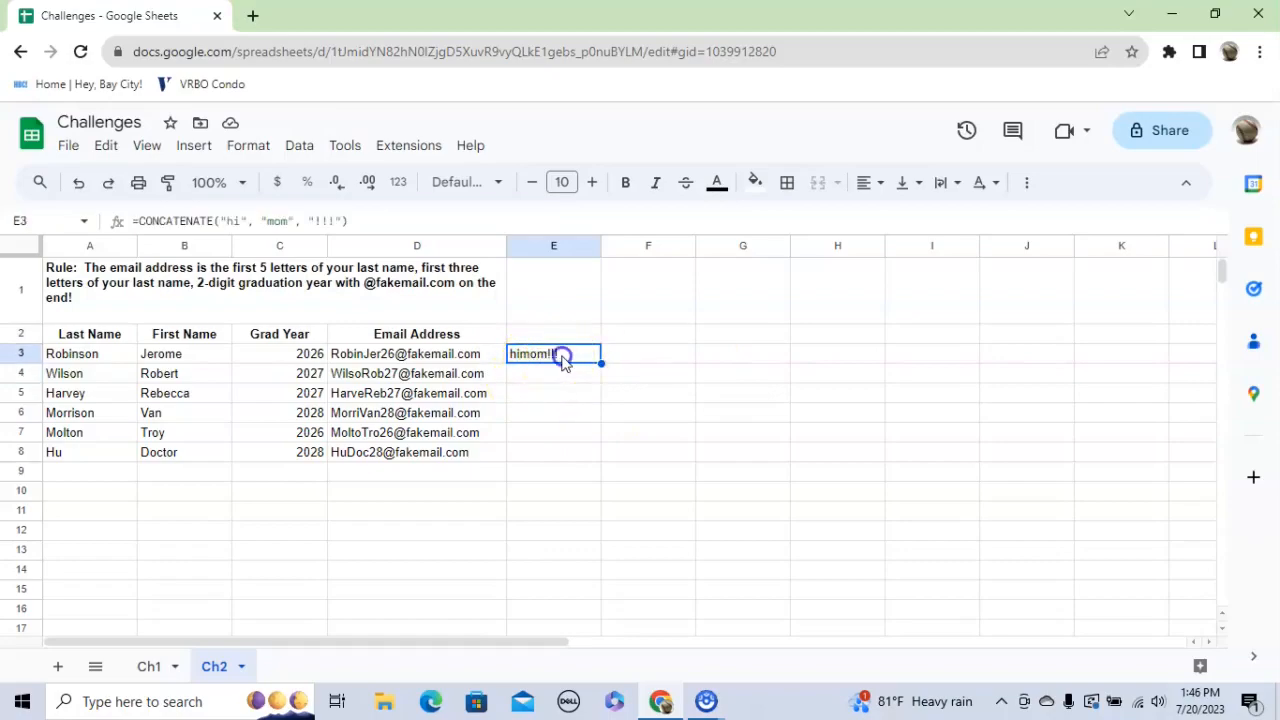
triple_click(563, 356)
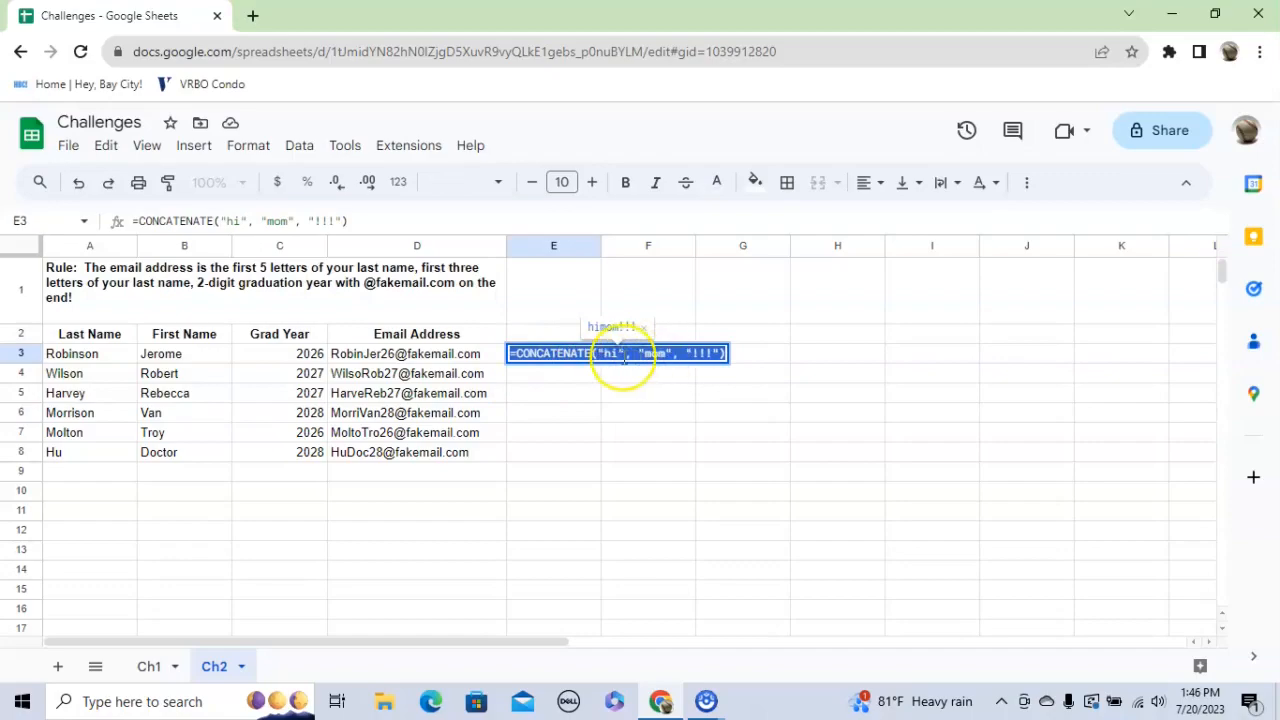
left_click(618, 355)
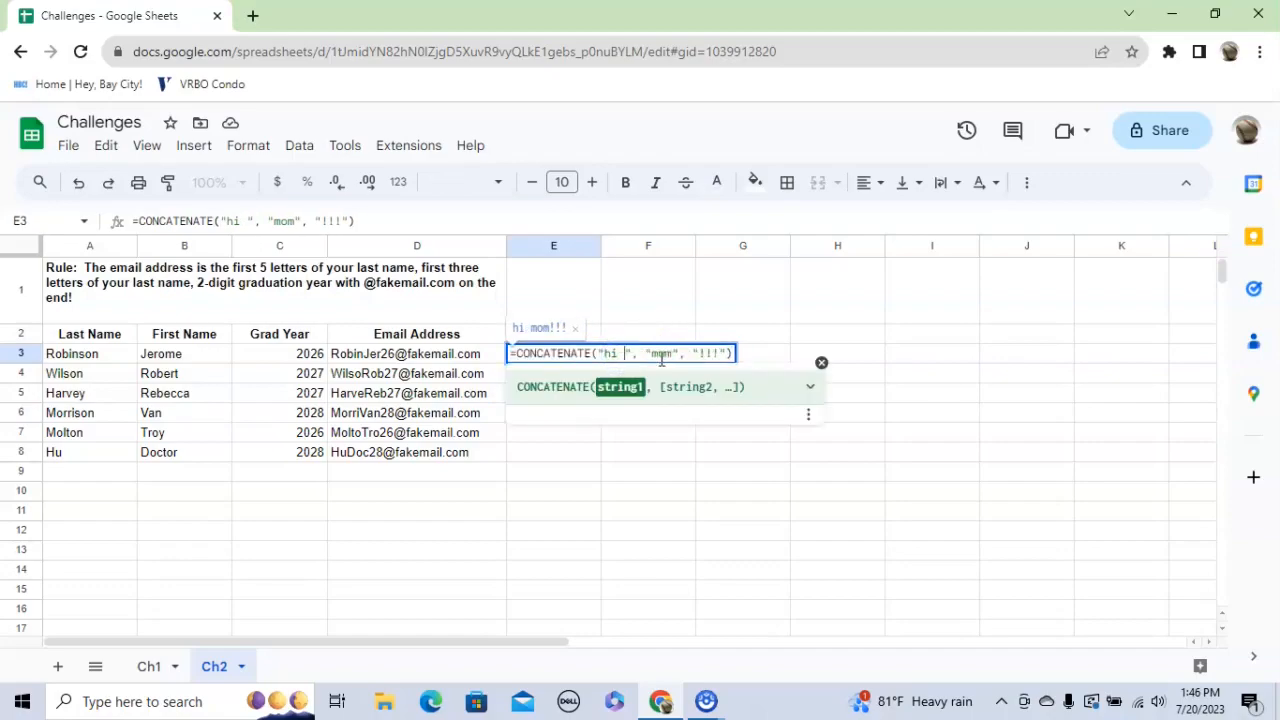
key("BackSpace")
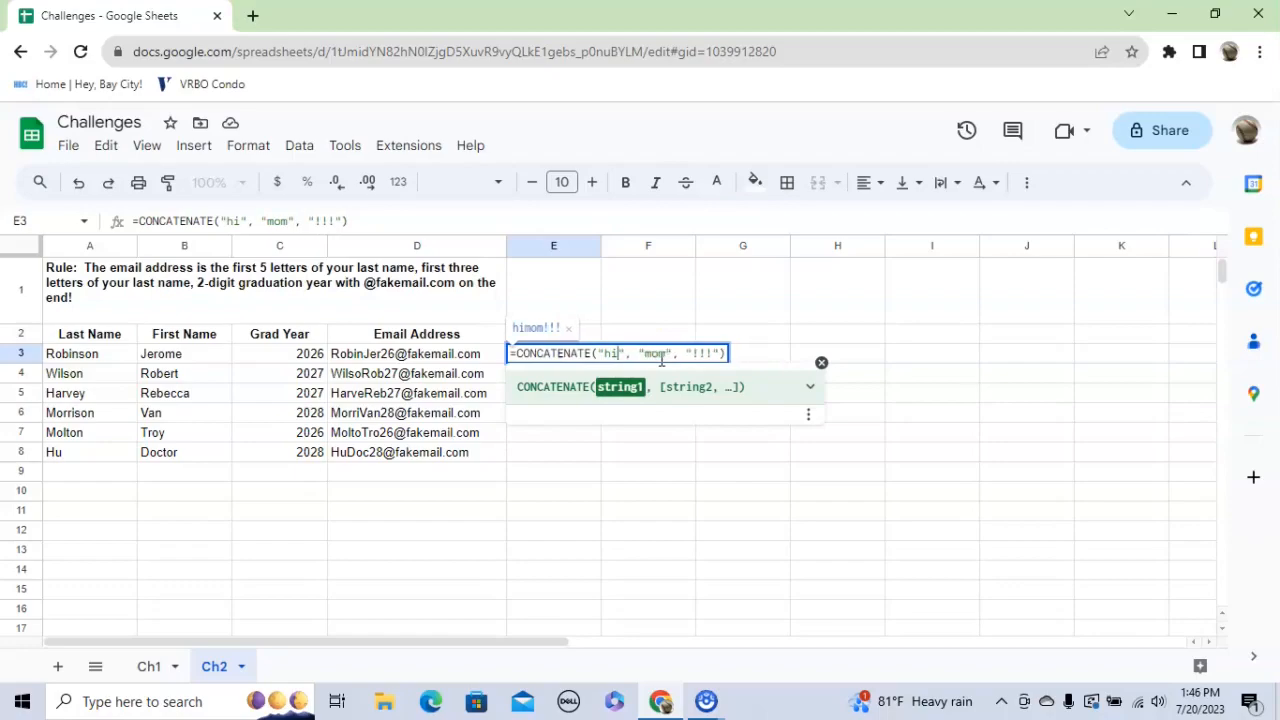
left_click(645, 354)
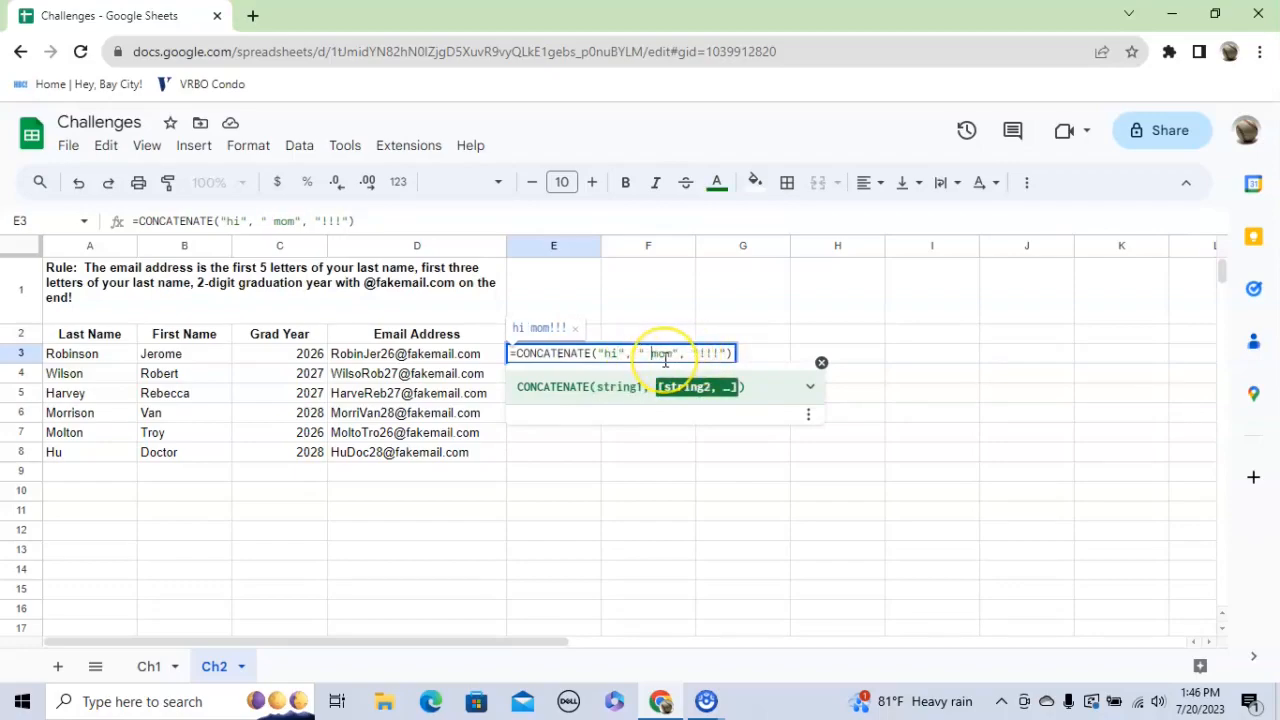
key("BackSpace")
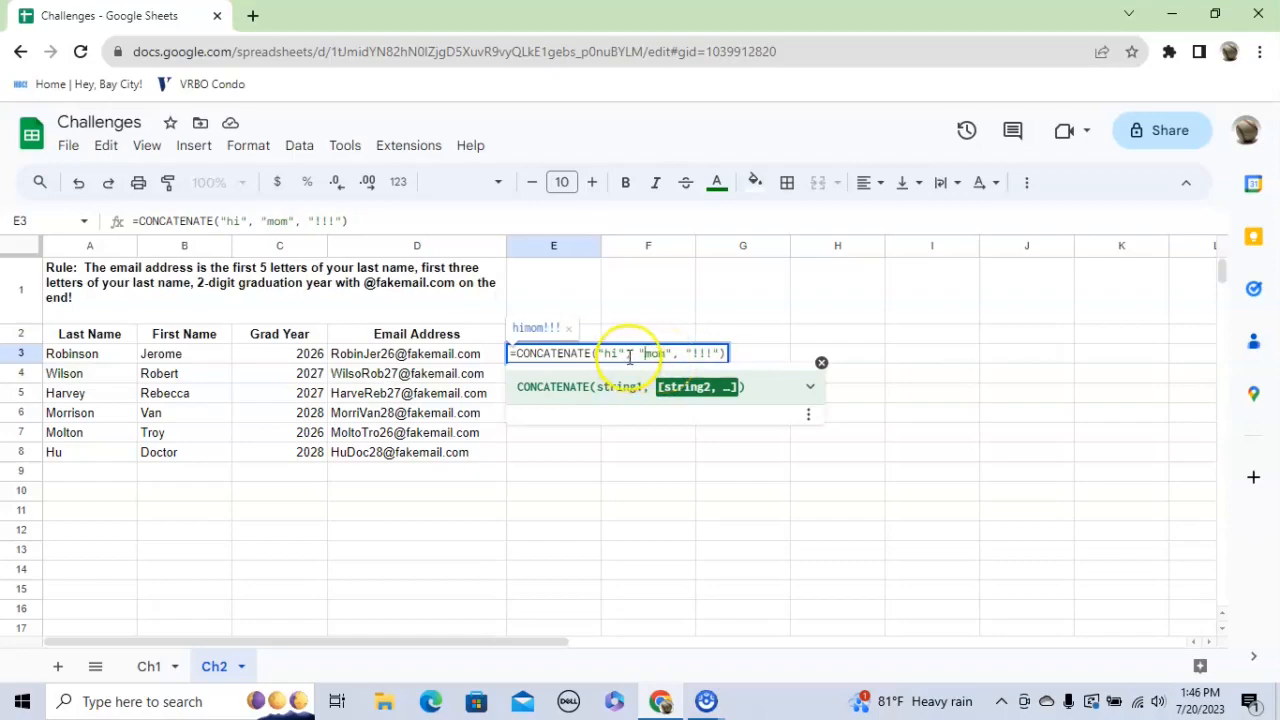
Step: Insert a separate " " string between "hi" and "mom" in the E3 CONCATENATE formula
left_click(631, 358)
type("\"")
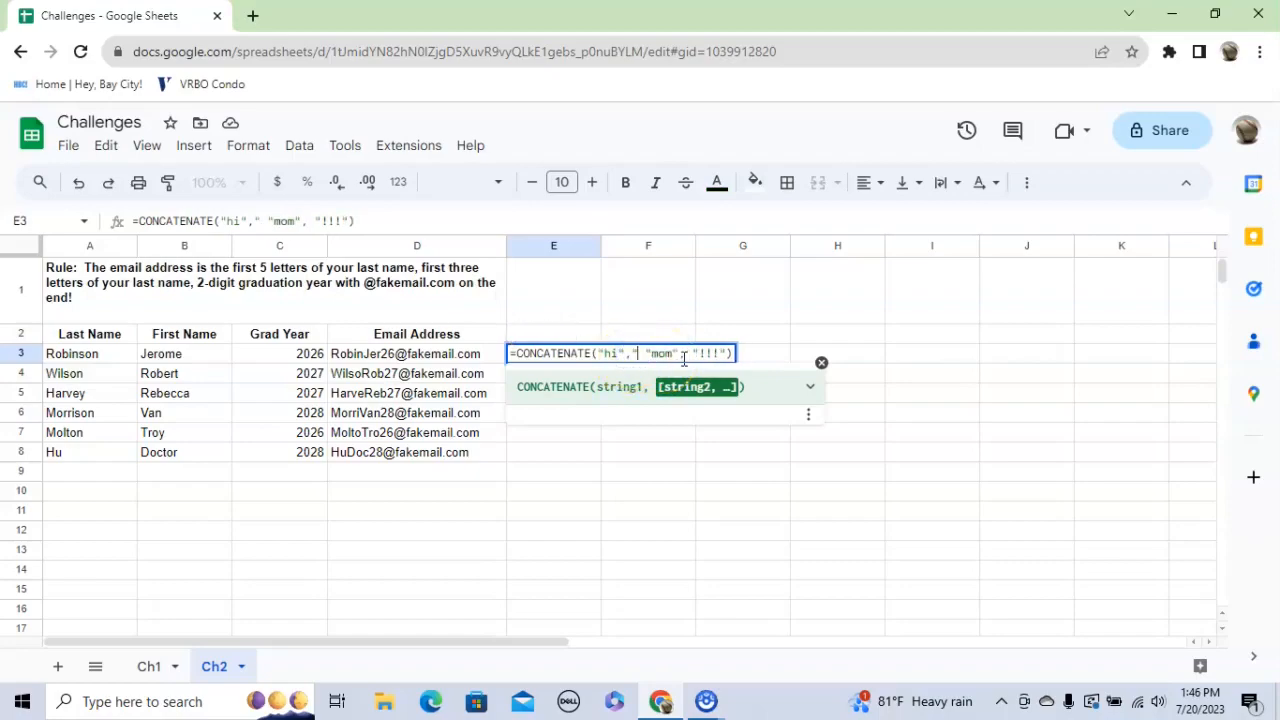
type(" \",")
left_click(648, 356)
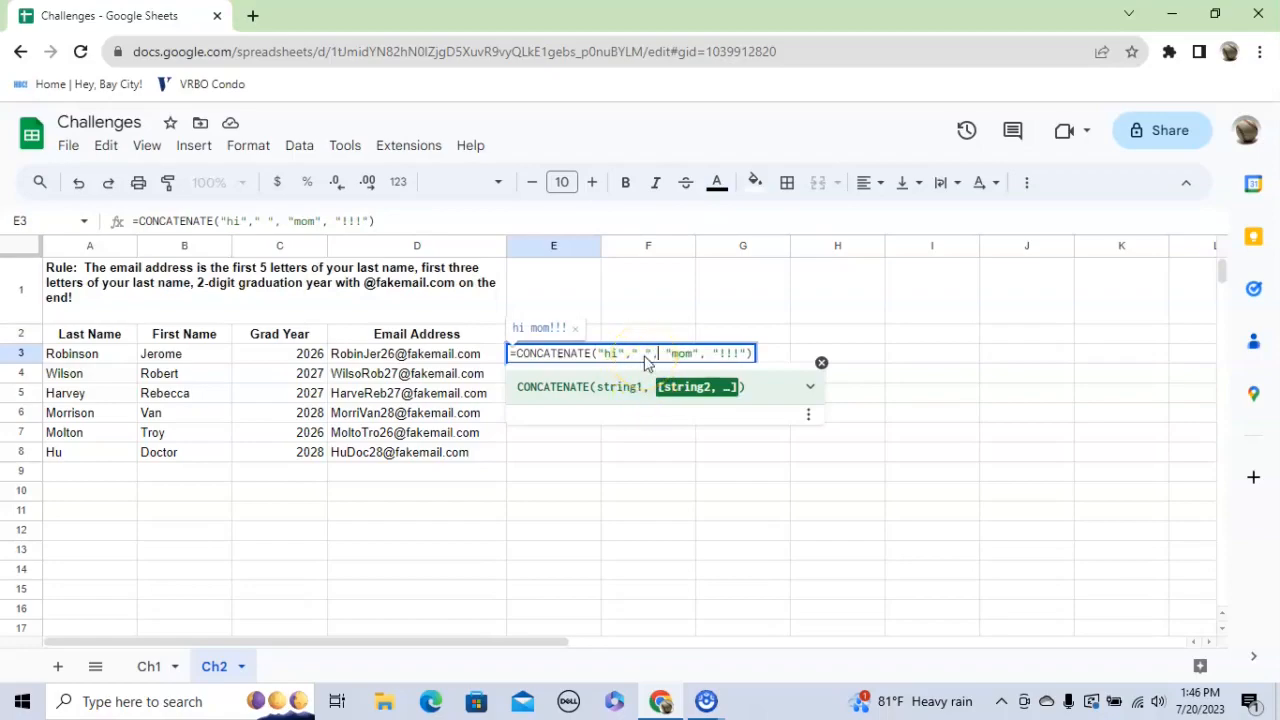
key("Return")
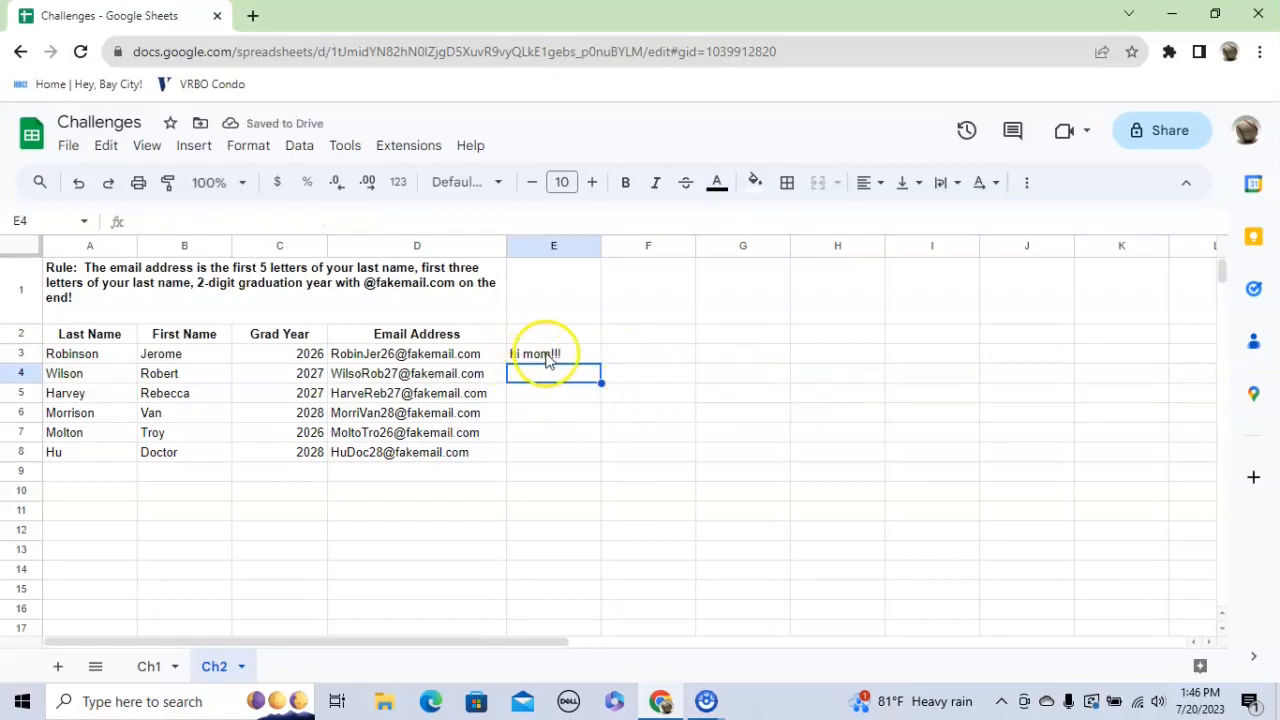
Step: Enter =CONCATENATE(A4,B4,C4) in cell E4 to join the last name, first name and graduation year
left_click(548, 358)
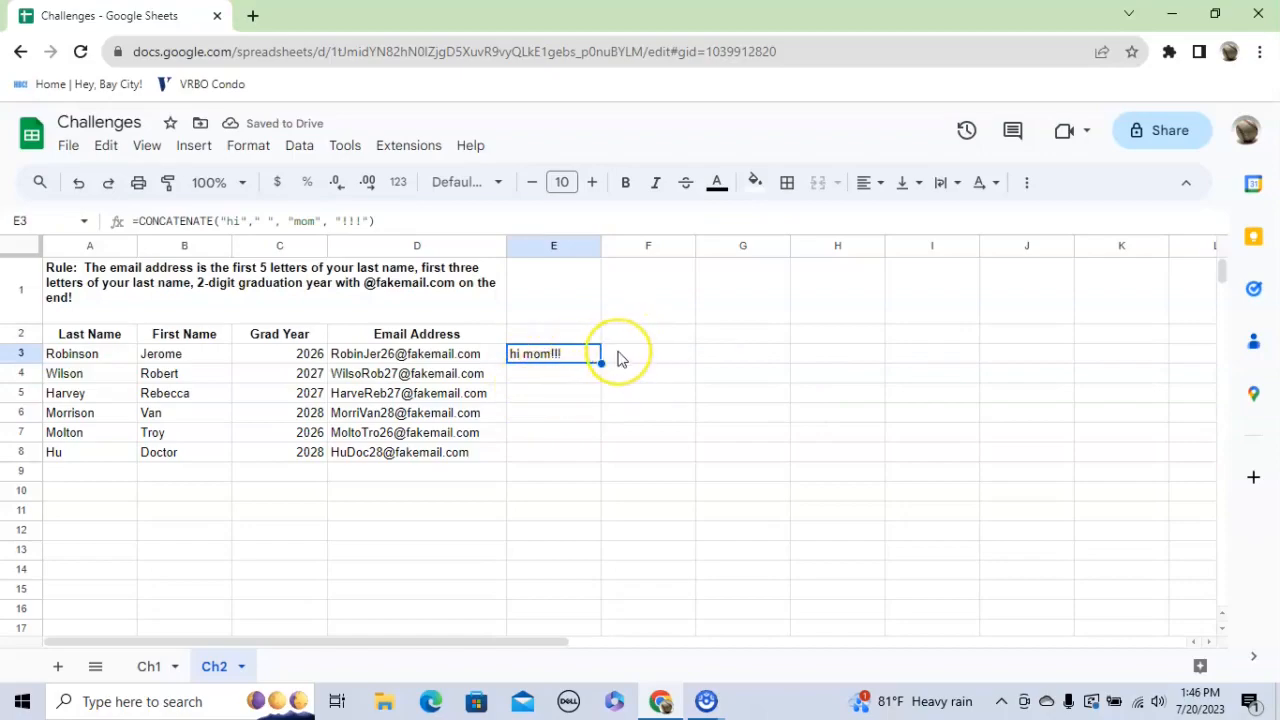
key("Down")
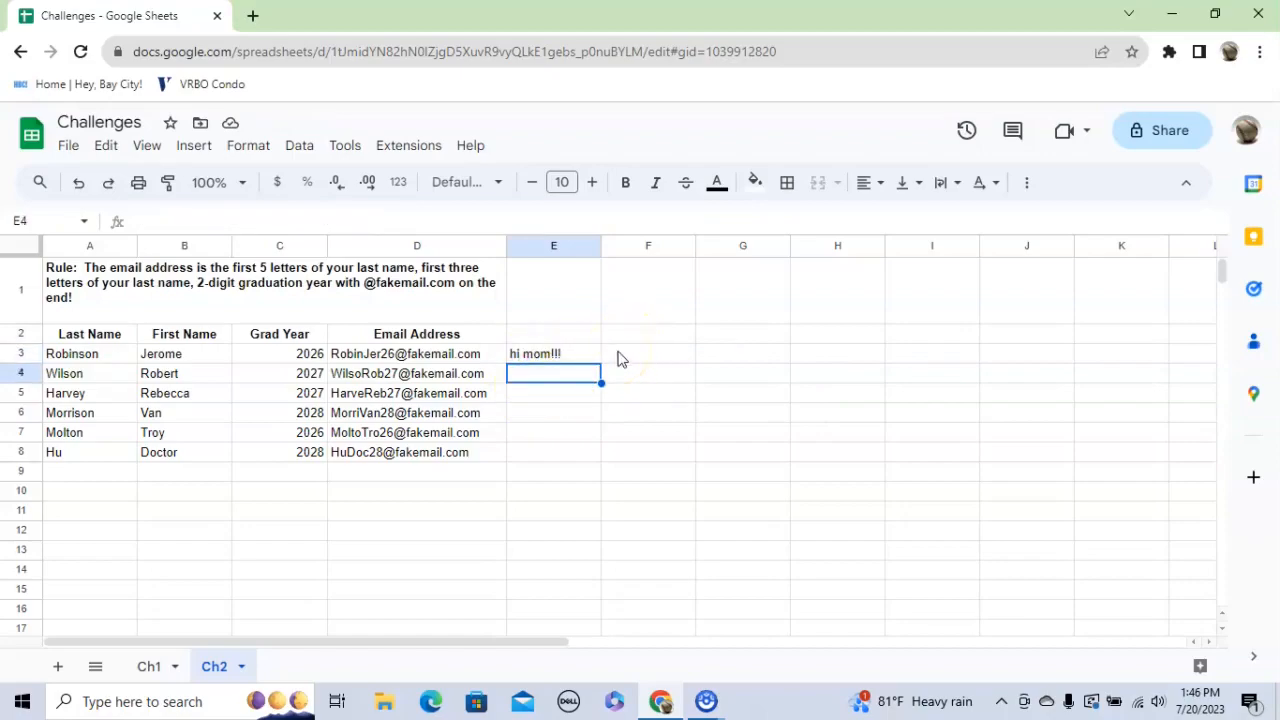
type("=con")
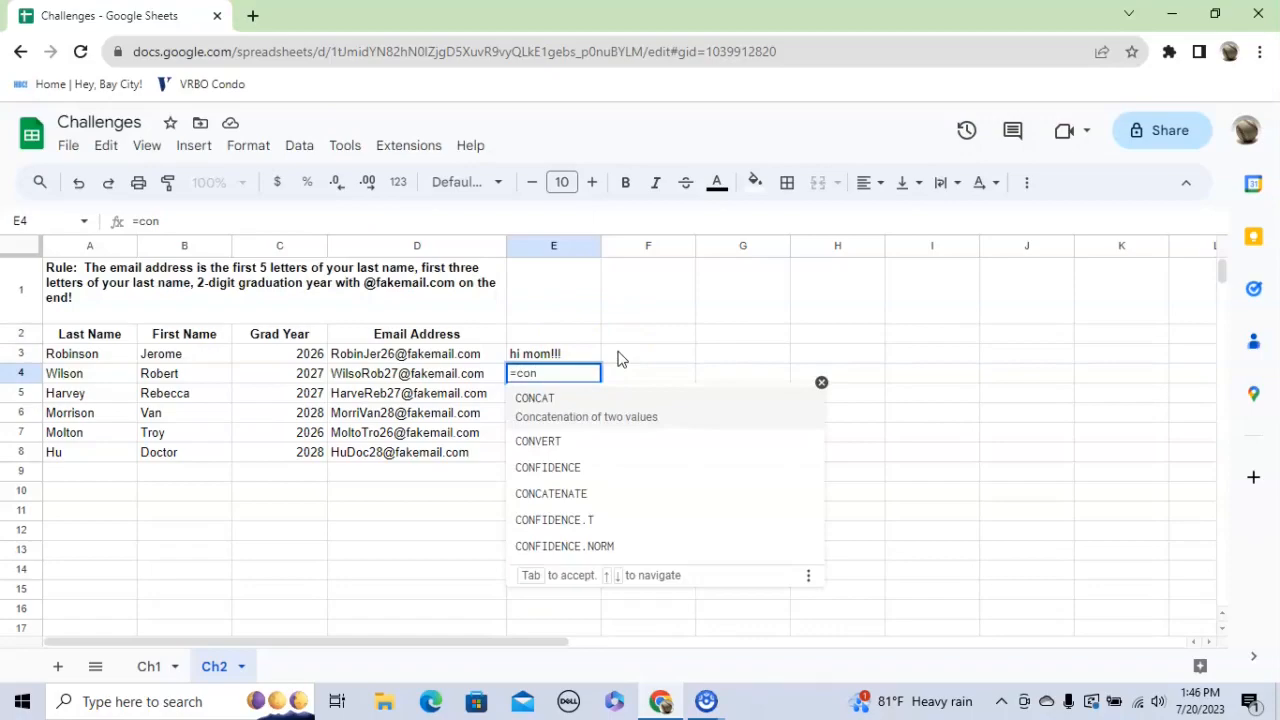
left_click(571, 491)
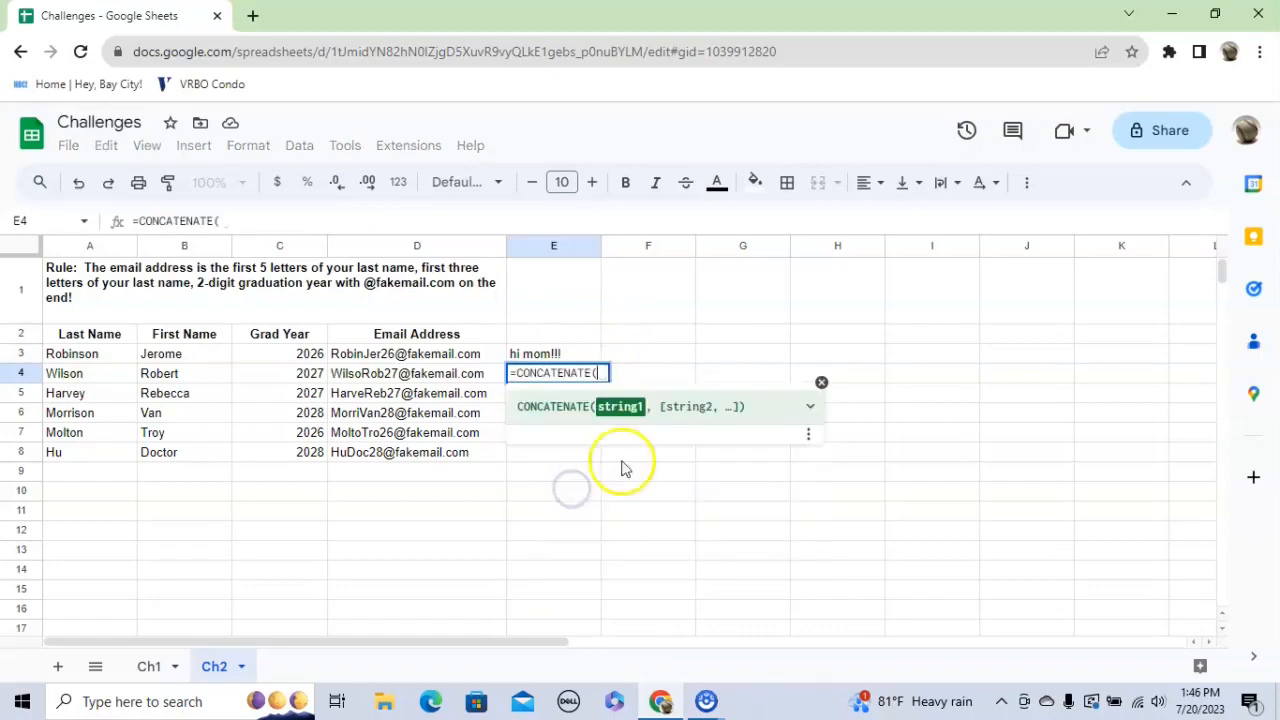
left_click(95, 380)
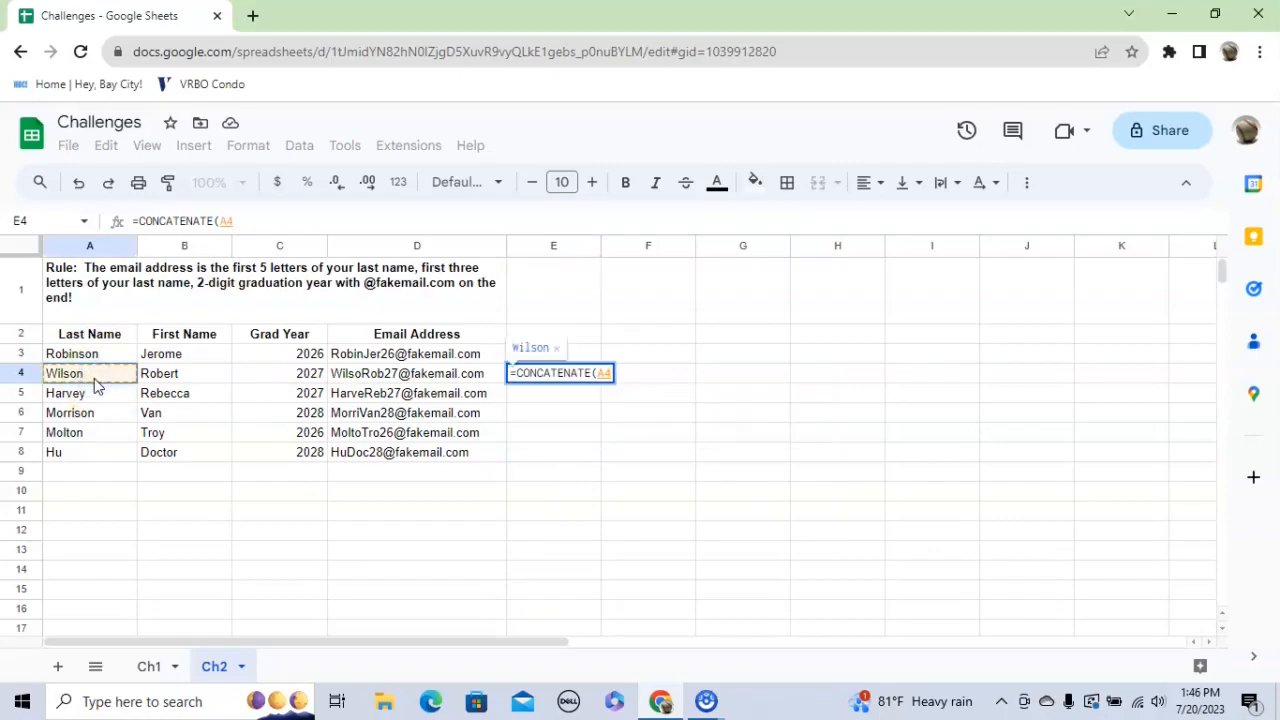
type(",")
left_click(183, 378)
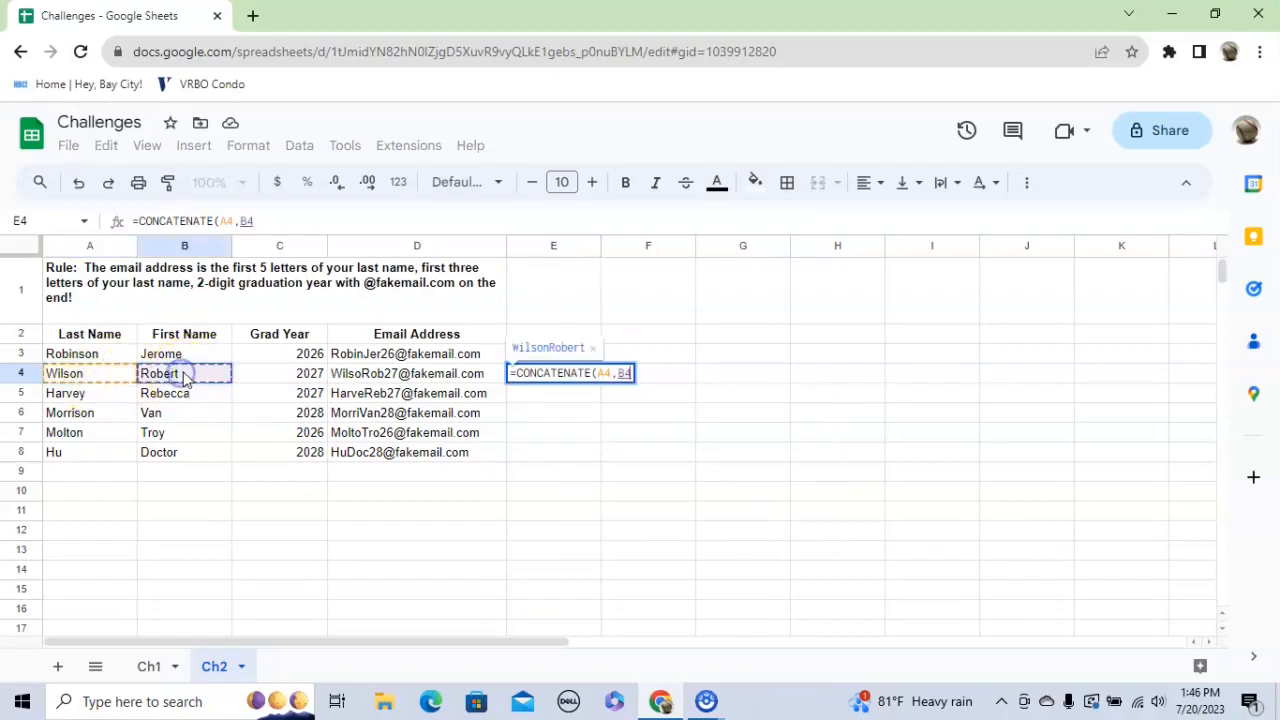
type(",")
left_click(298, 380)
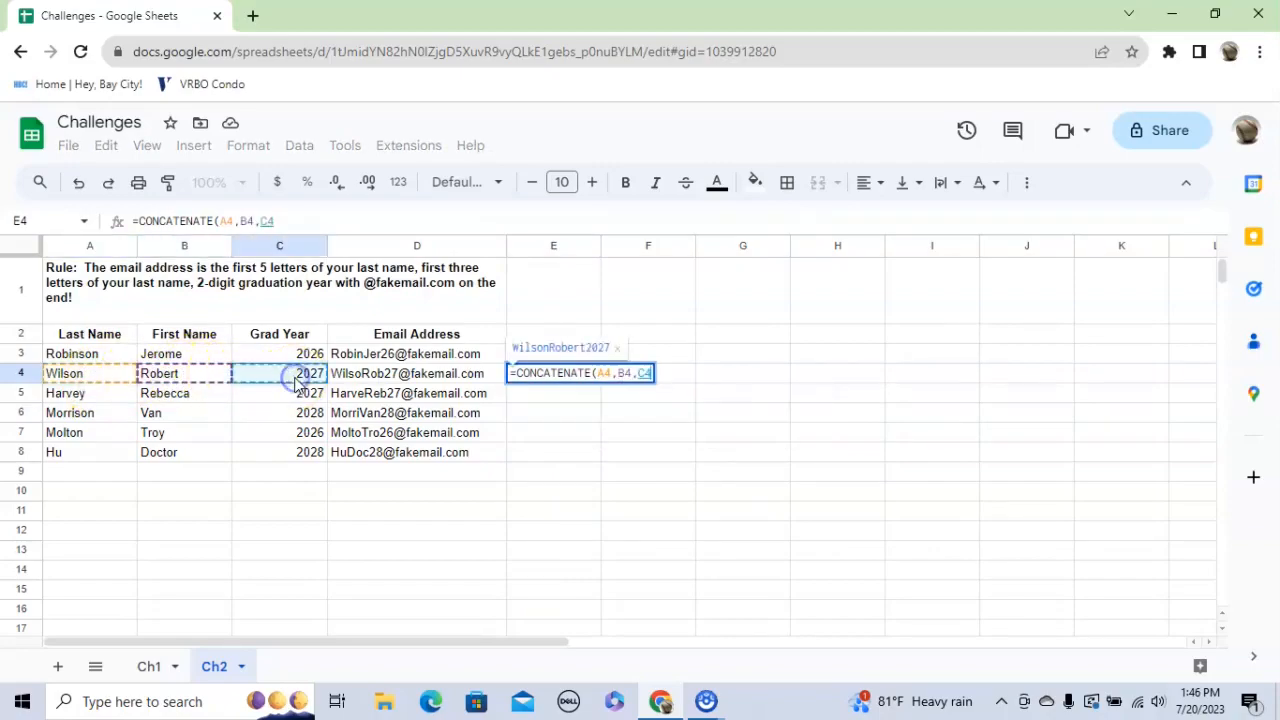
type("z")
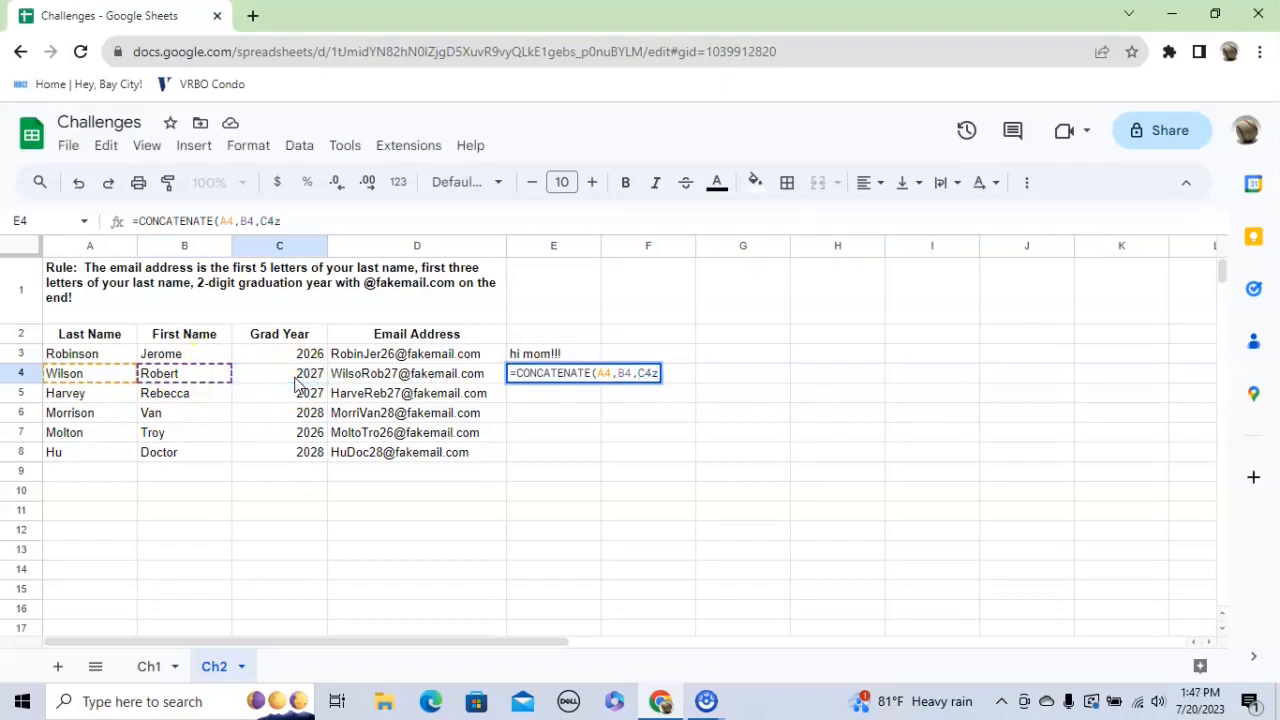
key("BackSpace")
type(")")
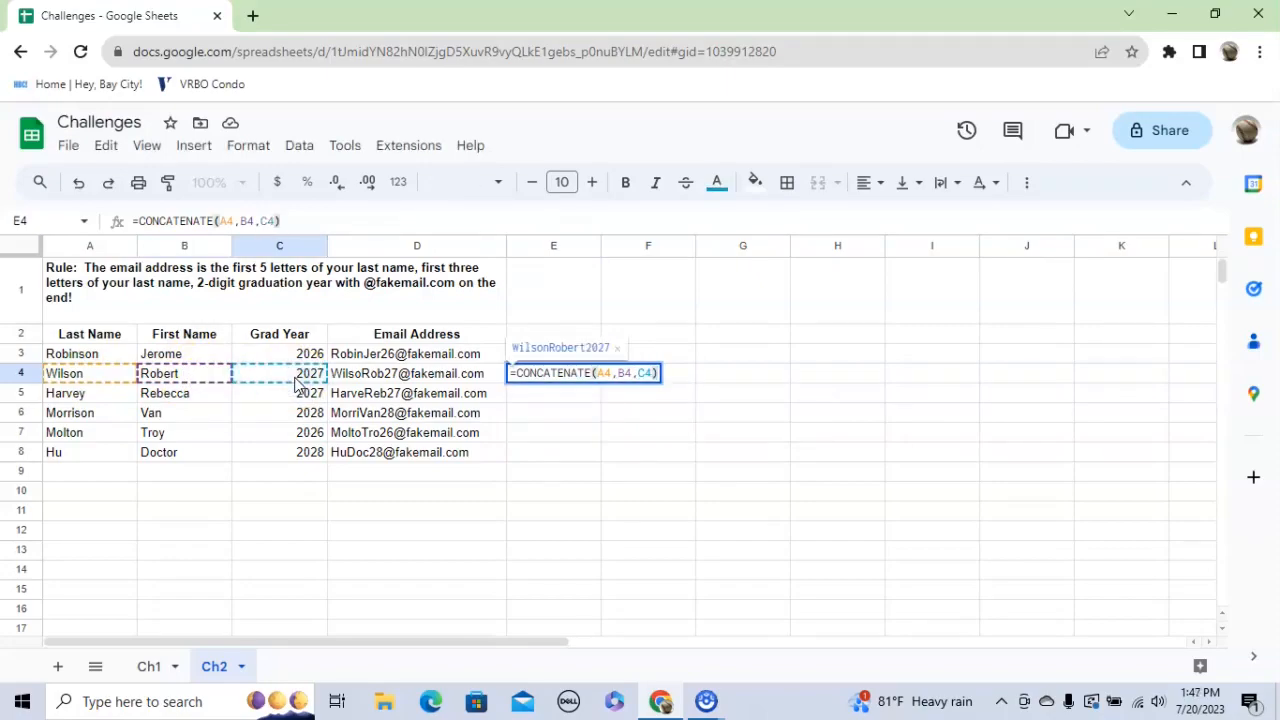
key("Return")
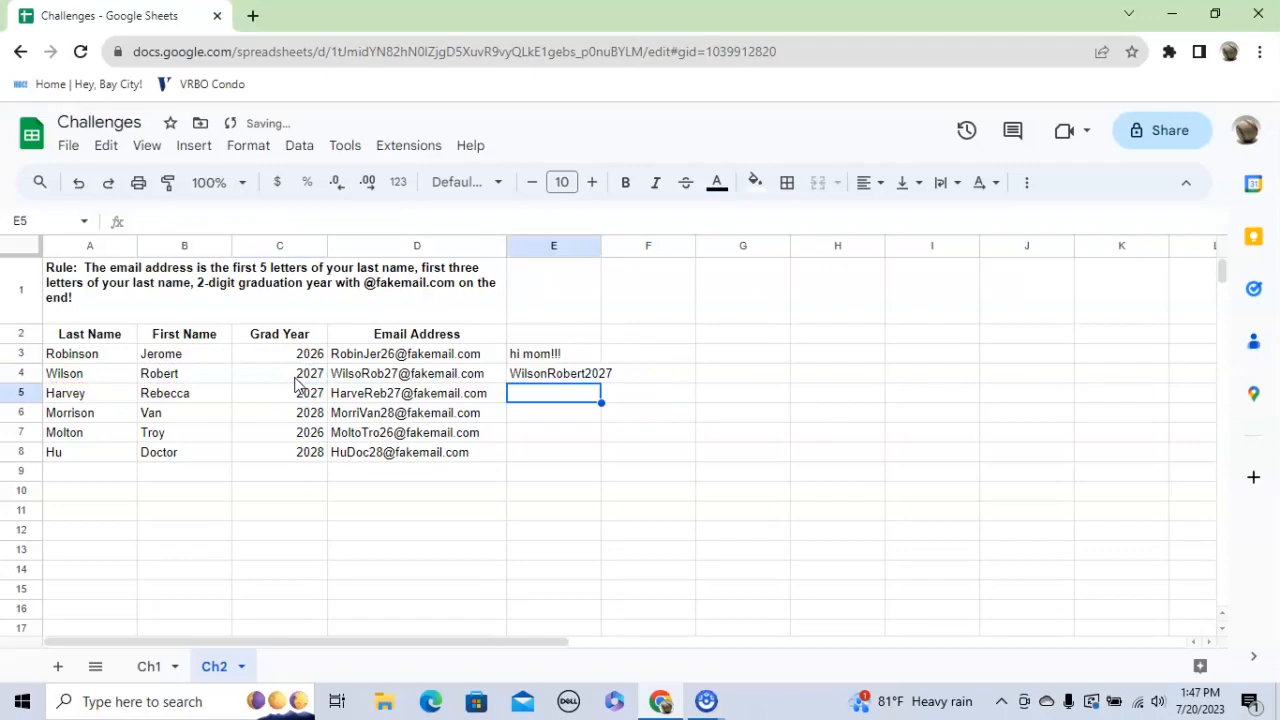